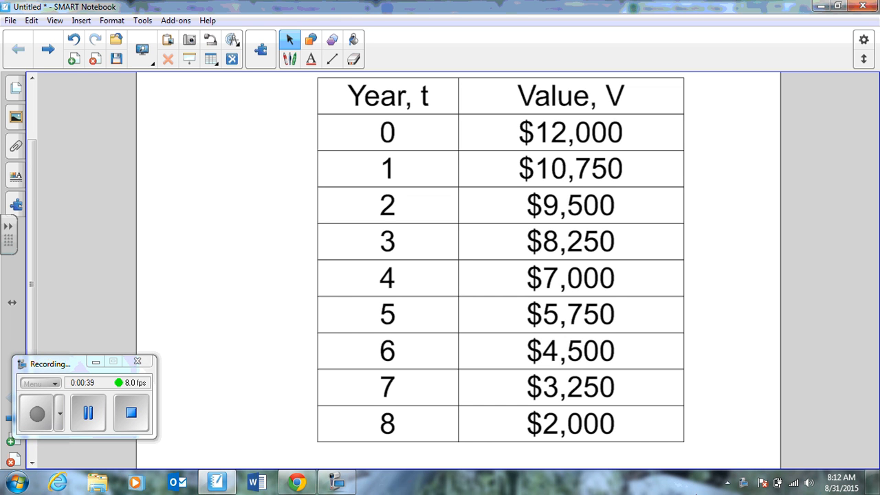
Switch to the Desmos calculator in Chrome and add a table to the expression list.
{"action": "left_click", "coordinate": [296, 481]}
{"action": "left_click", "coordinate": [574, 148]}
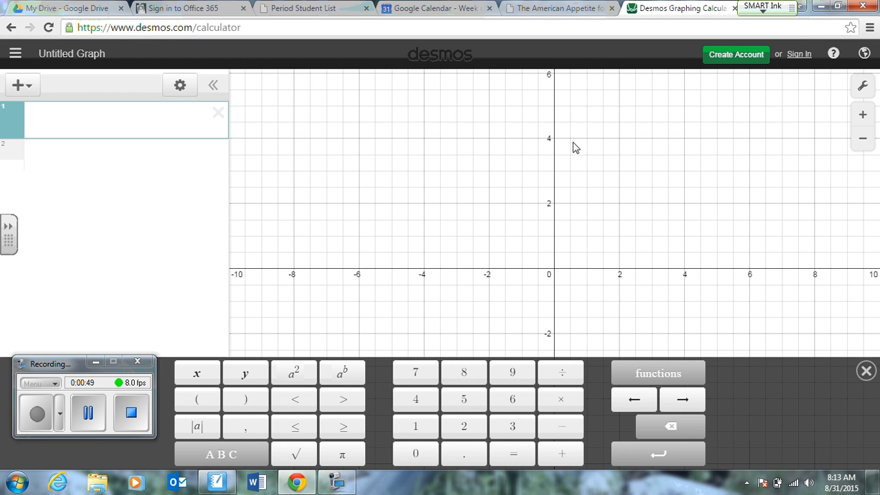
{"action": "left_click", "coordinate": [21, 86]}
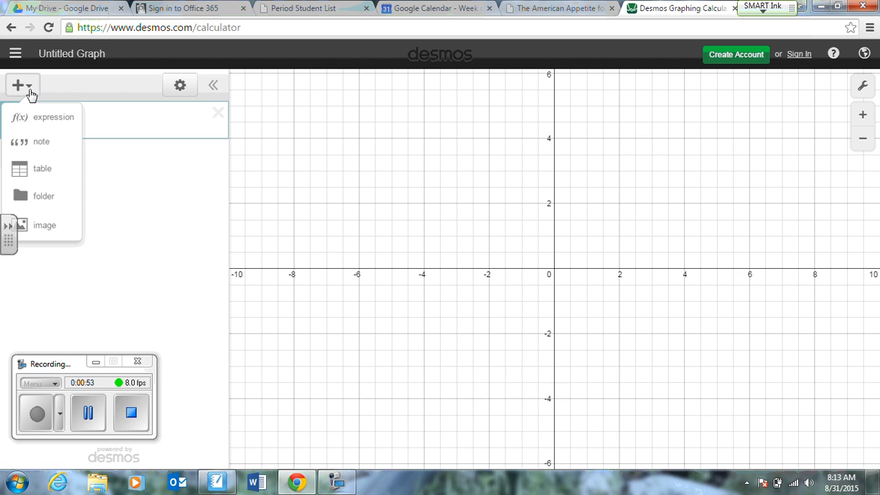
{"action": "left_click", "coordinate": [19, 168]}
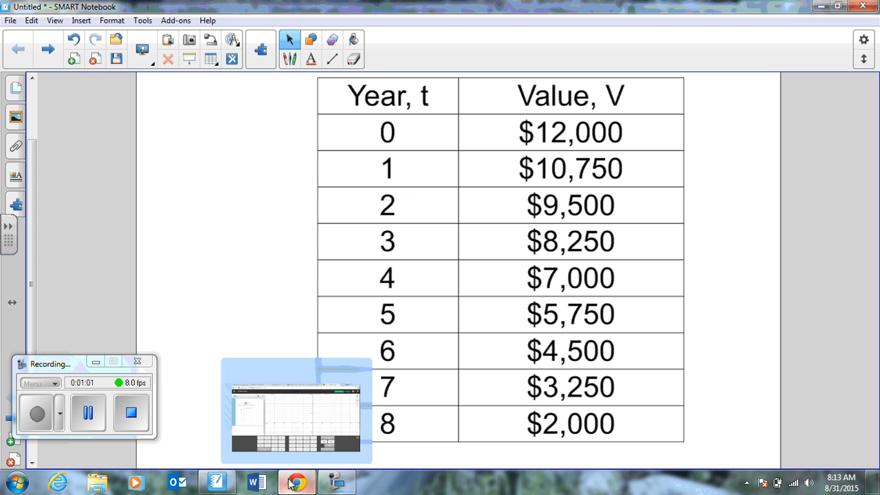
{"action": "left_click", "coordinate": [297, 482]}
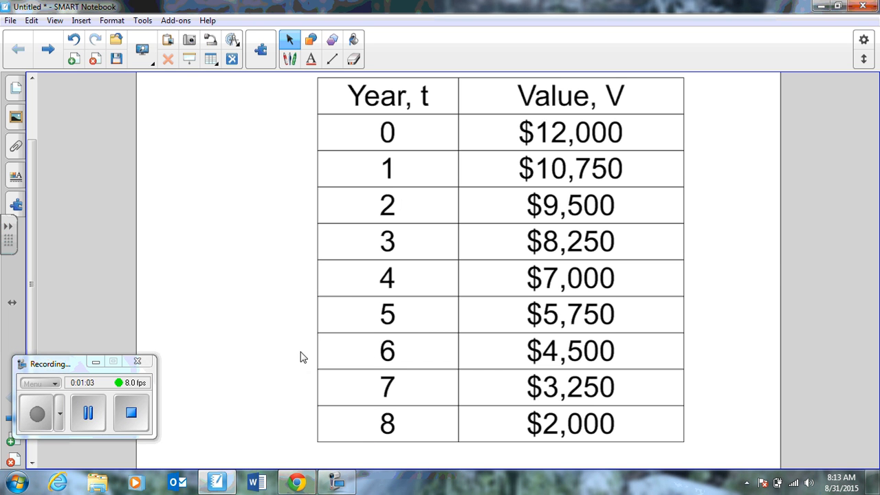
{"action": "left_click", "coordinate": [296, 482]}
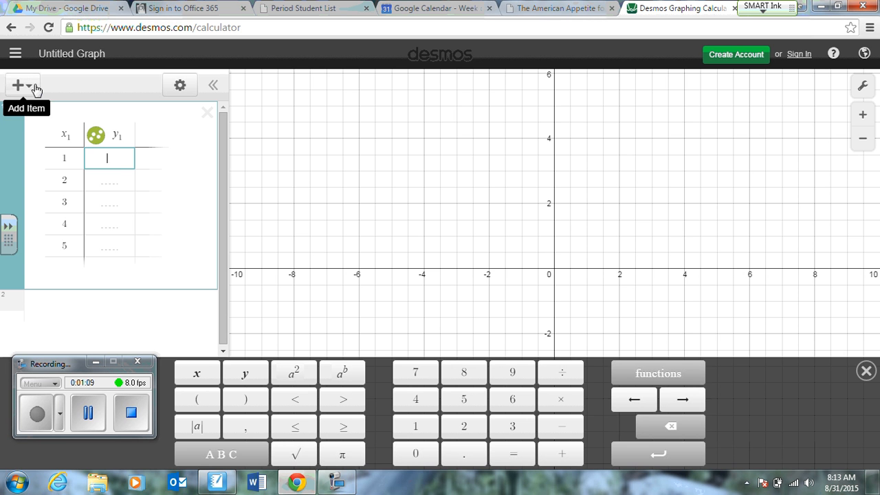
{"action": "left_click", "coordinate": [33, 87]}
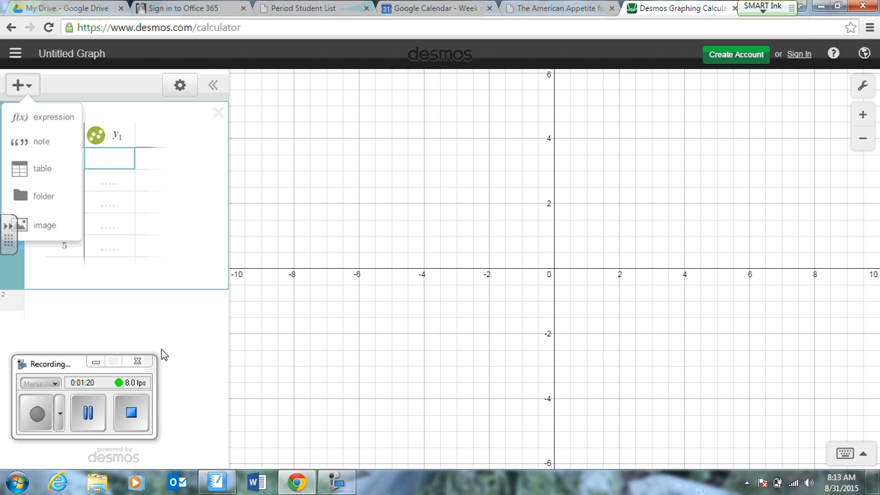
Switch to SMART Notebook and select the table's data rows for years 0 through 8.
{"action": "left_click", "coordinate": [217, 482]}
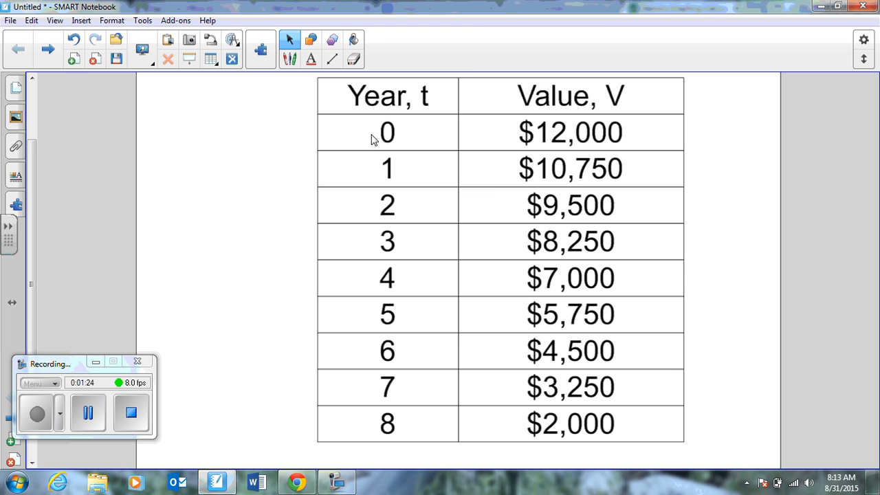
{"action": "left_click", "coordinate": [393, 139]}
{"action": "left_click_drag", "start_coordinate": [393, 139], "coordinate": [509, 134]}
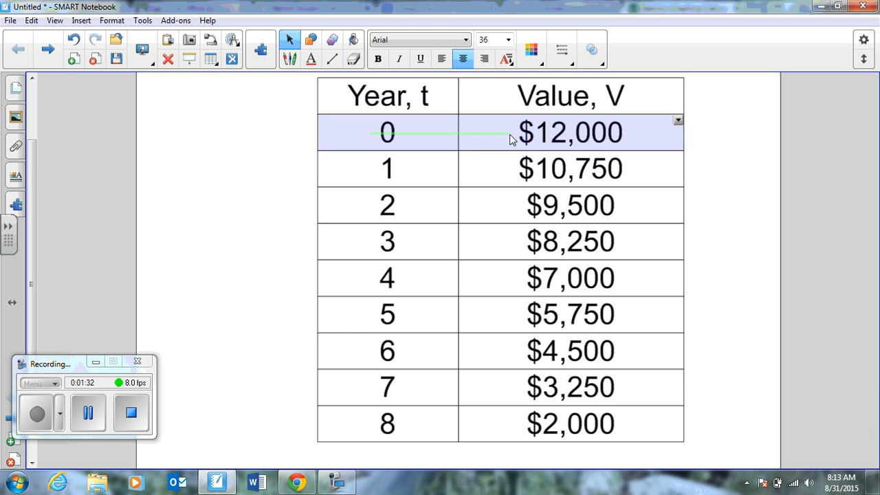
{"action": "left_click_drag", "start_coordinate": [509, 137], "coordinate": [507, 427]}
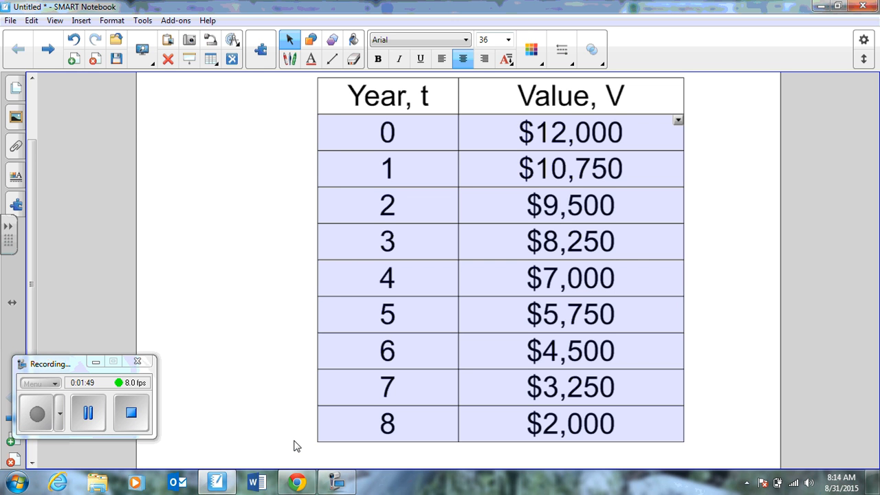
Return to Desmos and delete the empty table from the expression list.
{"action": "left_click", "coordinate": [299, 481]}
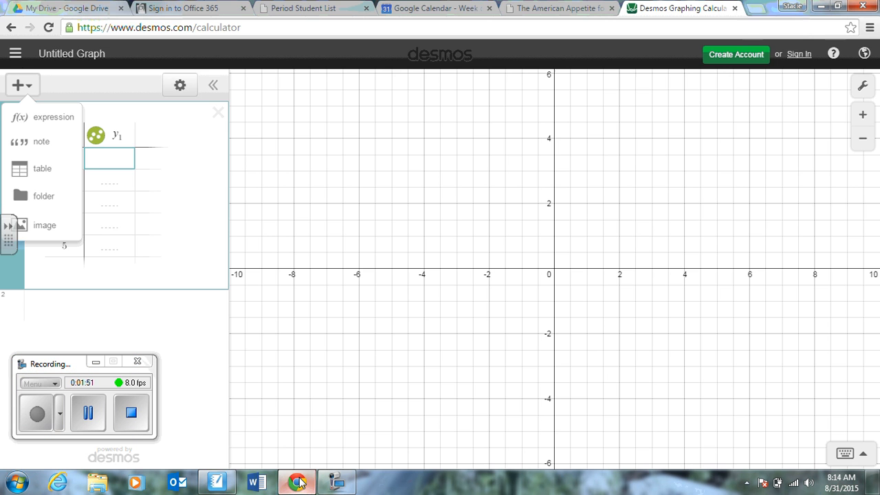
{"action": "left_click", "coordinate": [142, 133]}
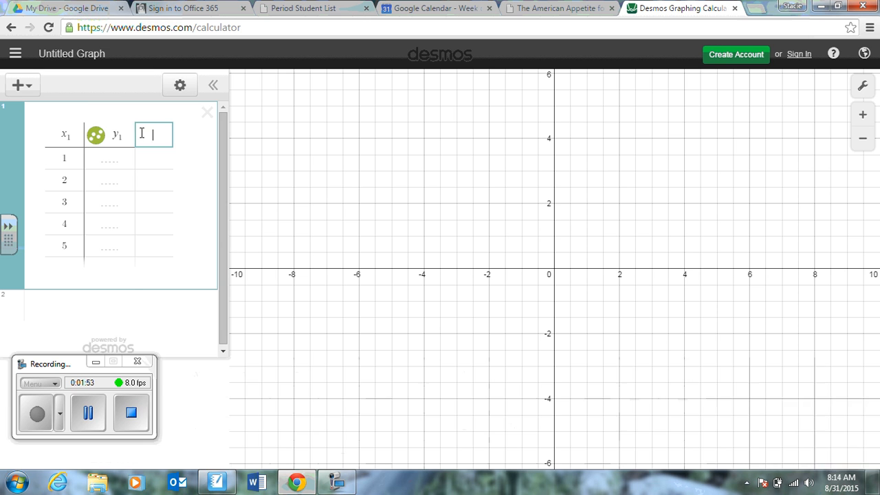
{"action": "left_click", "coordinate": [60, 159]}
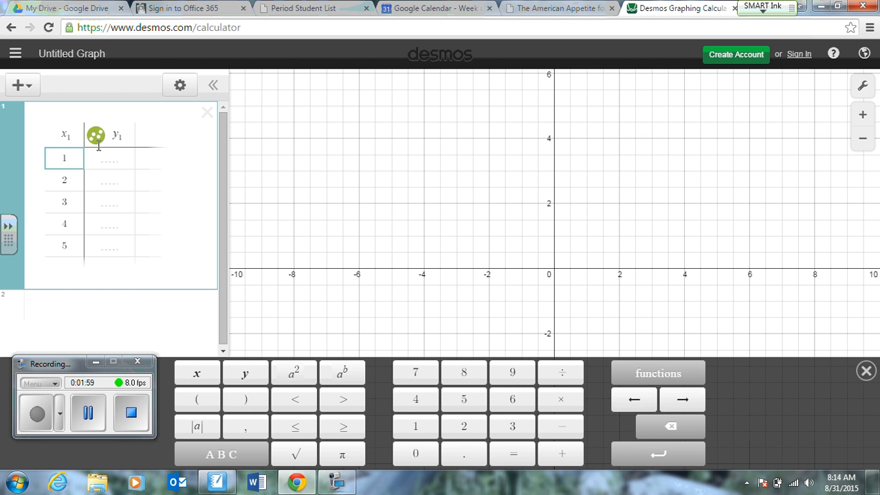
{"action": "left_click", "coordinate": [207, 114]}
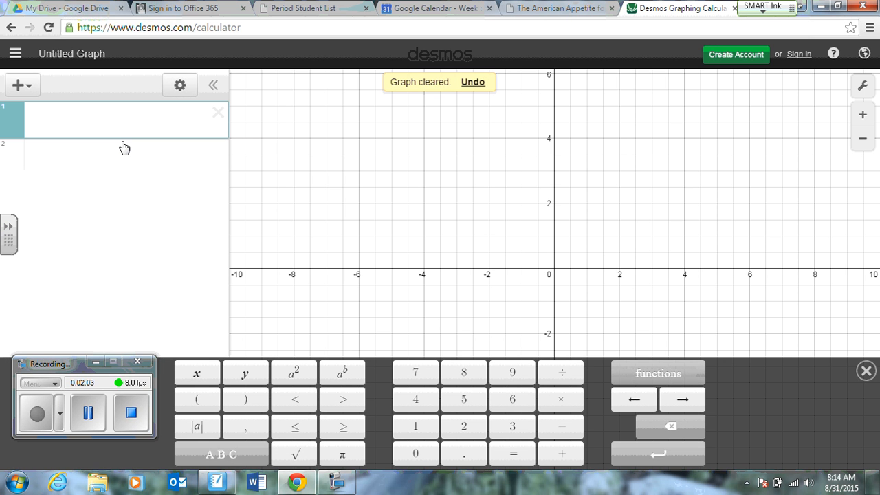
Switch to SMART Notebook, undo the accidental move of the selected rows, and reselect the data rows for years 0 through 8.
{"action": "key", "text": "alt+Tab"}
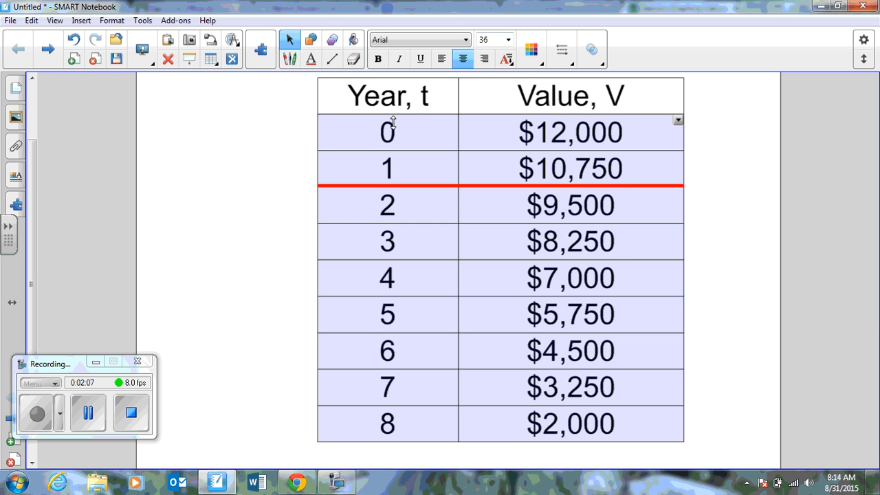
{"action": "left_click_drag", "start_coordinate": [392, 133], "coordinate": [437, 153]}
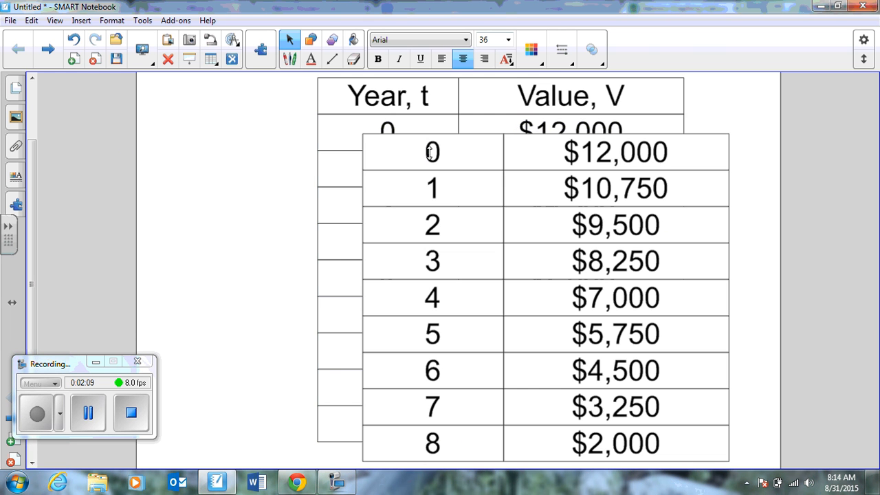
{"action": "key", "text": "ctrl+z"}
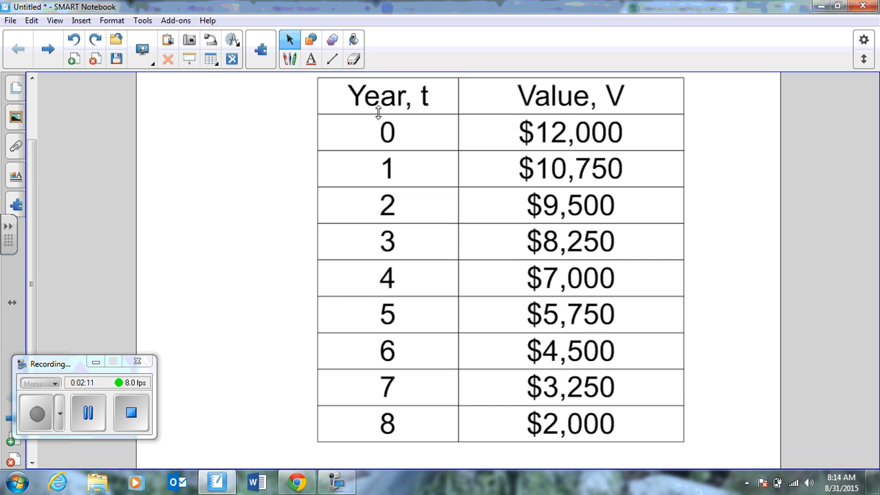
{"action": "left_click_drag", "start_coordinate": [371, 127], "coordinate": [532, 429]}
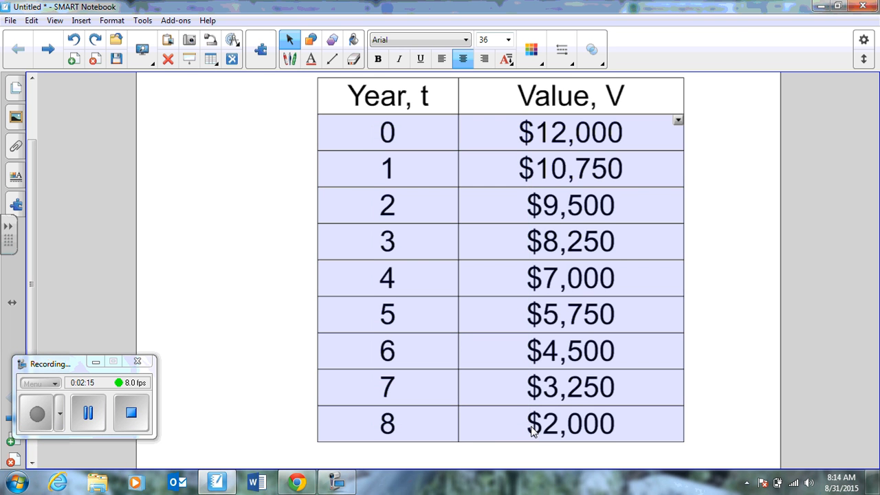
Switch back to Desmos and add a blank expression followed by a new table.
{"action": "key", "text": "alt+Tab"}
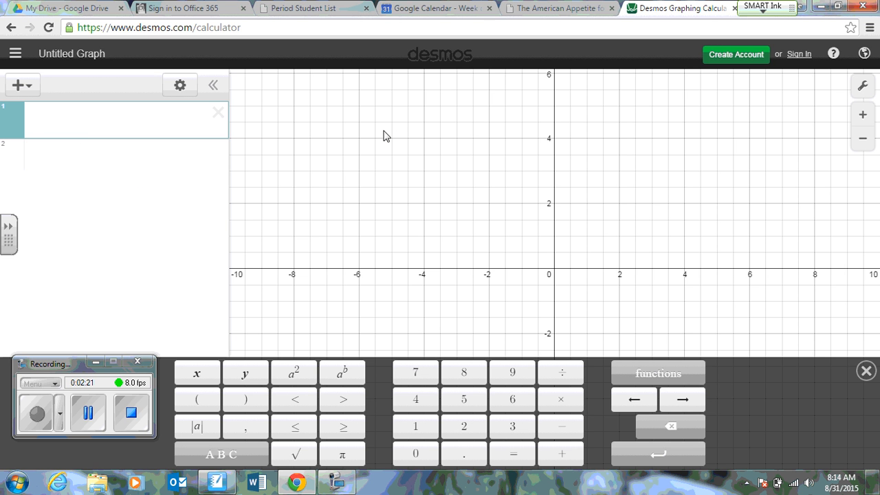
{"action": "key", "text": "alt+Tab"}
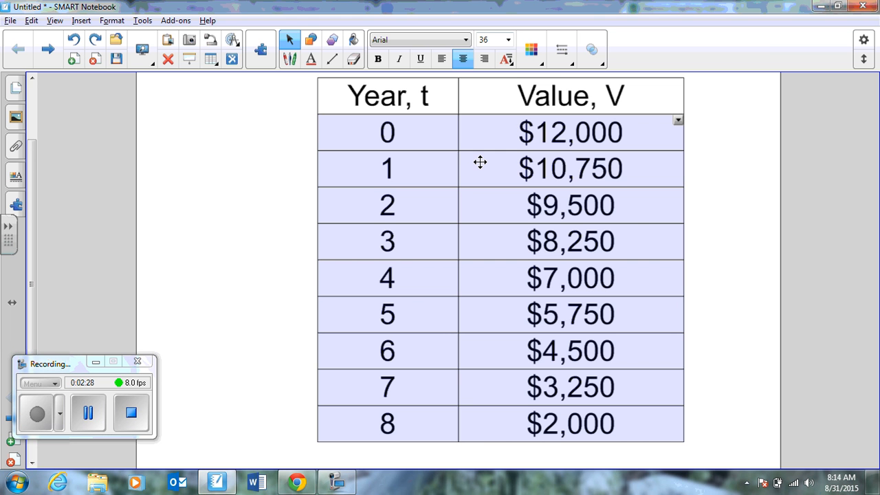
{"action": "key", "text": "alt+Tab"}
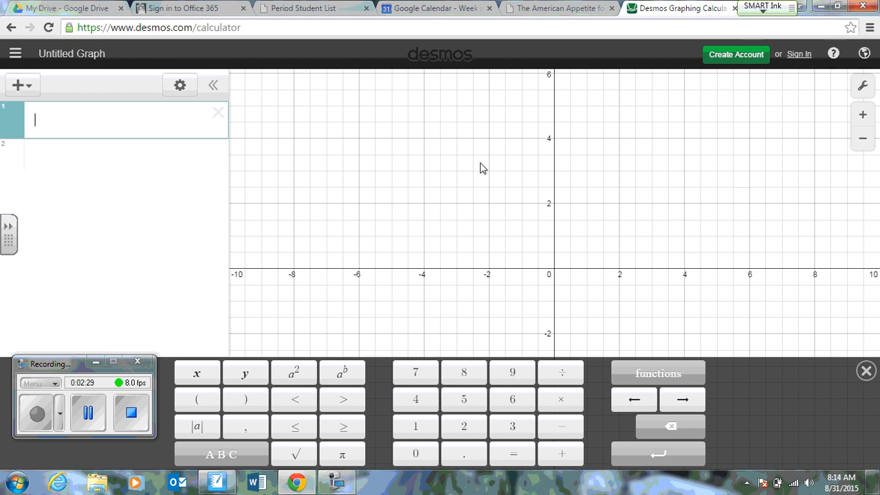
{"action": "left_click", "coordinate": [29, 84]}
{"action": "left_click", "coordinate": [28, 117]}
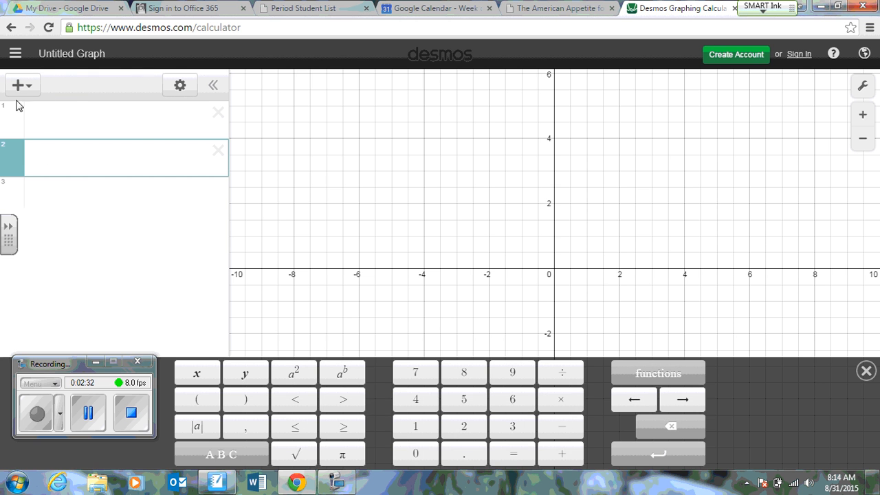
{"action": "left_click", "coordinate": [30, 97]}
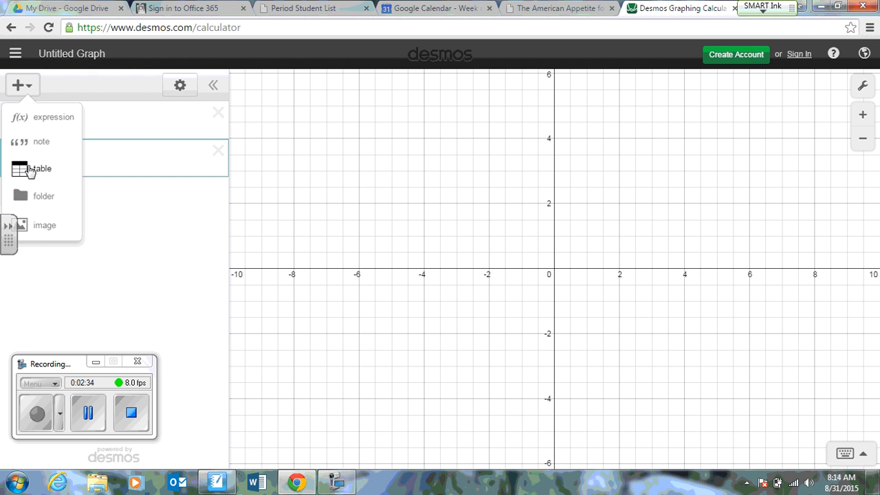
{"action": "left_click", "coordinate": [36, 171]}
Fill the table's first row with x value 0 and y value 12000.
{"action": "left_click_drag", "start_coordinate": [60, 197], "coordinate": [72, 202]}
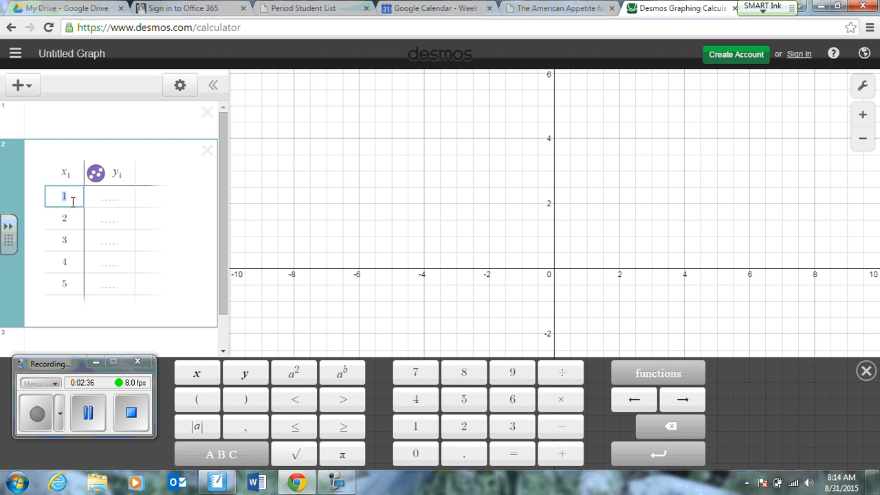
{"action": "type", "text": "0"}
{"action": "left_click", "coordinate": [108, 200]}
{"action": "type", "text": "12"}
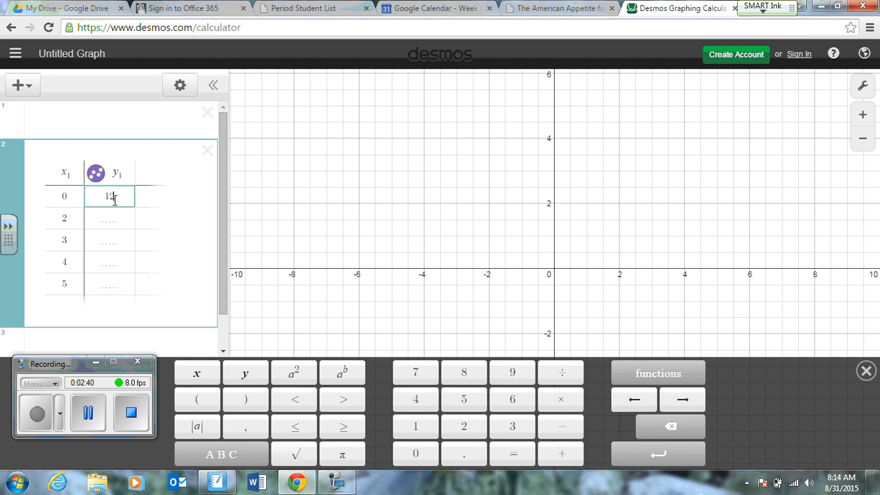
{"action": "type", "text": "060"}
Fill the table's second row with x value 1 and y value 10750, checking the source data in SMART Notebook.
{"action": "left_click", "coordinate": [103, 216]}
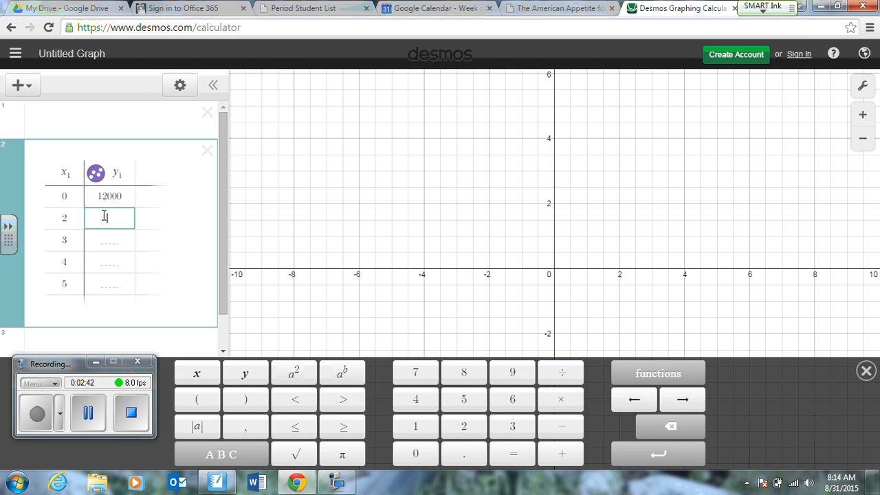
{"action": "left_click_drag", "start_coordinate": [66, 218], "coordinate": [51, 220]}
{"action": "type", "text": "1"}
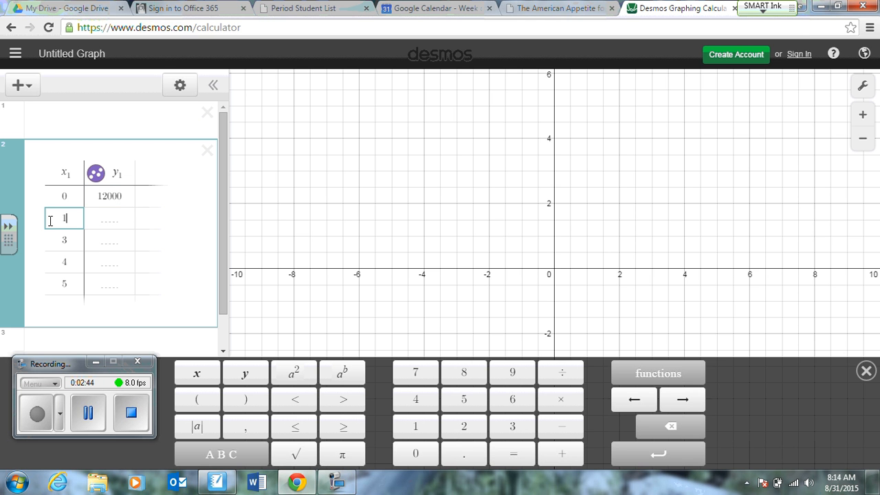
{"action": "left_click", "coordinate": [98, 218]}
{"action": "key", "text": "alt+Tab"}
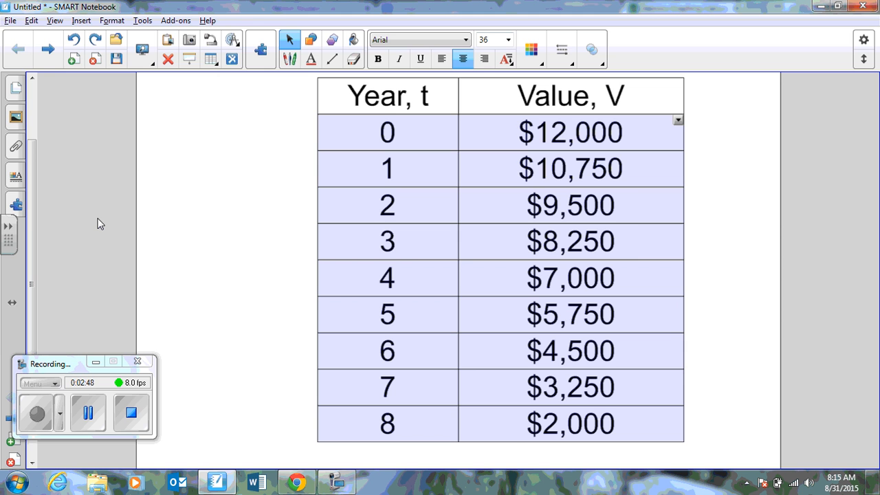
{"action": "key", "text": "alt+Tab"}
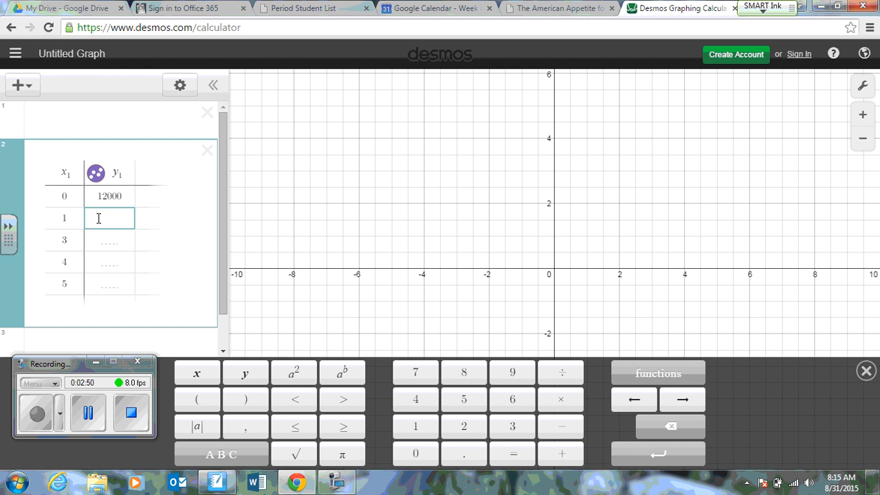
{"action": "type", "text": "10750"}
Fill the table's third row with x value 2 and y value 9500.
{"action": "double_click", "coordinate": [51, 245]}
{"action": "type", "text": "2"}
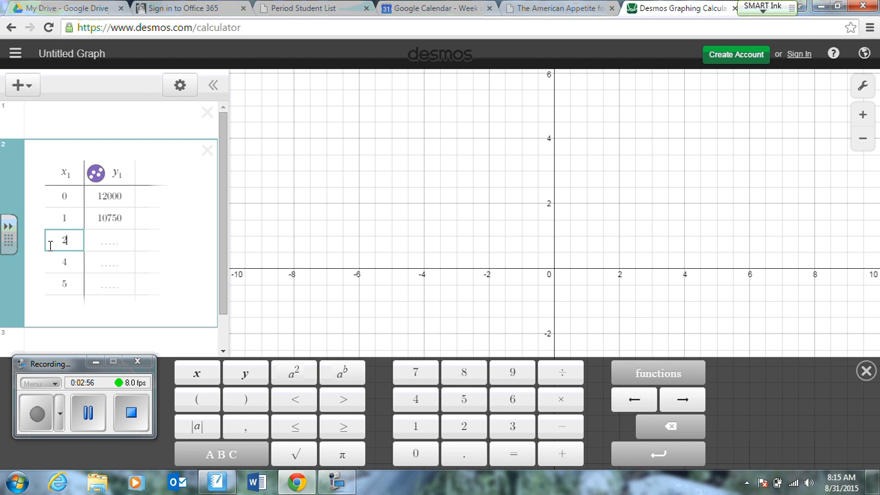
{"action": "left_click", "coordinate": [108, 241]}
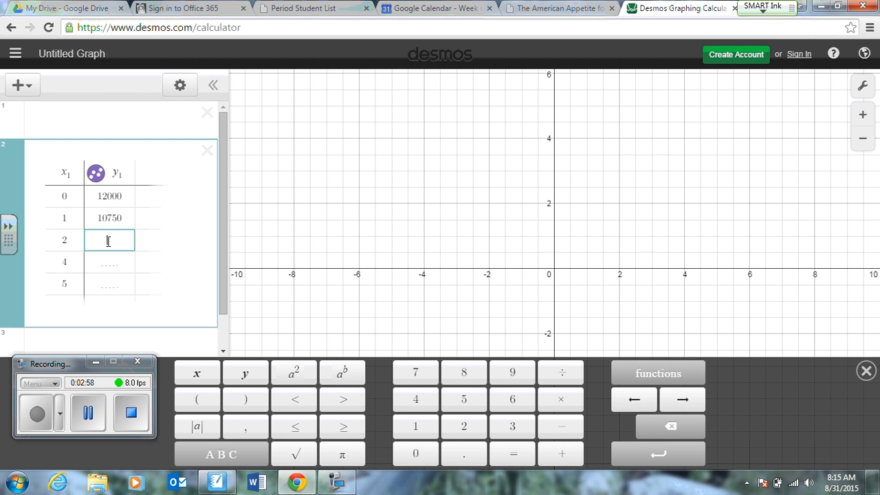
{"action": "type", "text": "9500"}
Fill the table's fourth row with x value 3 and y value 8250, checking the source data in SMART Notebook.
{"action": "left_click_drag", "start_coordinate": [72, 261], "coordinate": [43, 268]}
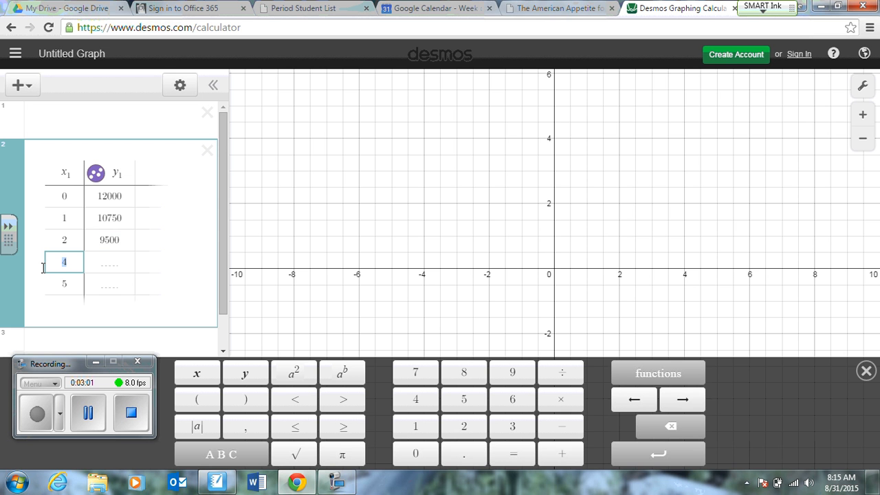
{"action": "key", "text": "alt+Tab"}
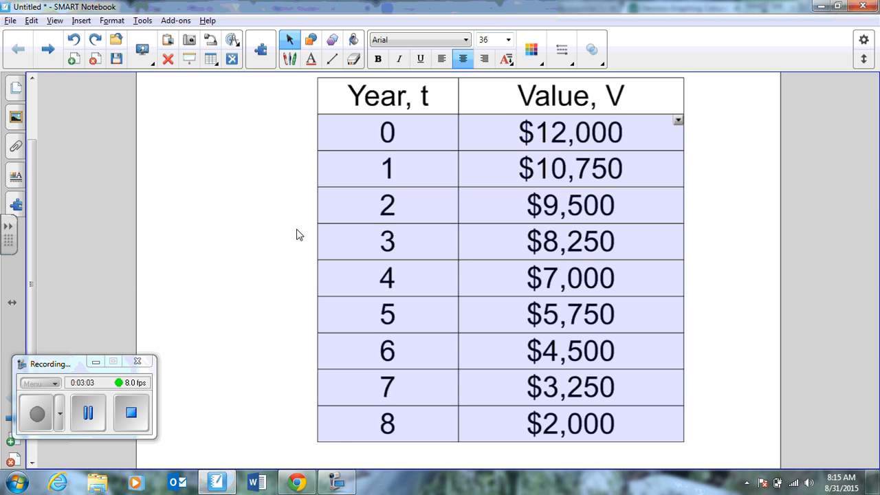
{"action": "key", "text": "alt+Tab"}
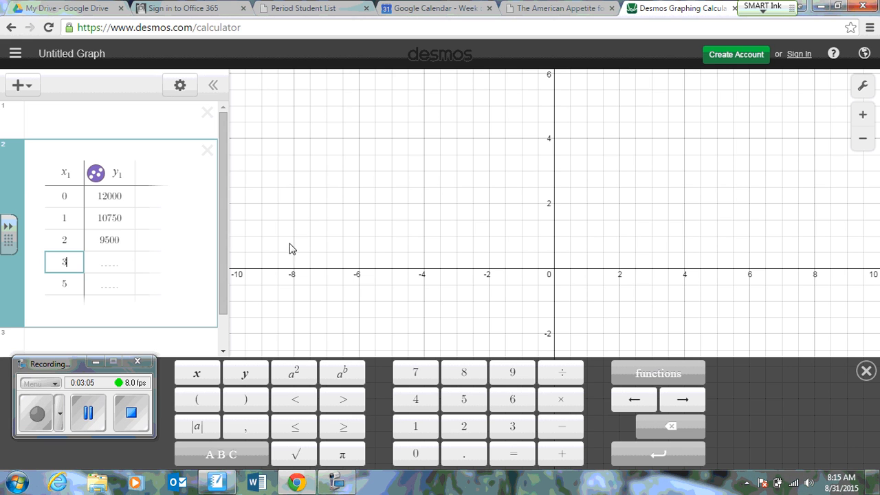
{"action": "type", "text": "3"}
{"action": "left_click", "coordinate": [116, 264]}
{"action": "type", "text": "82250"}
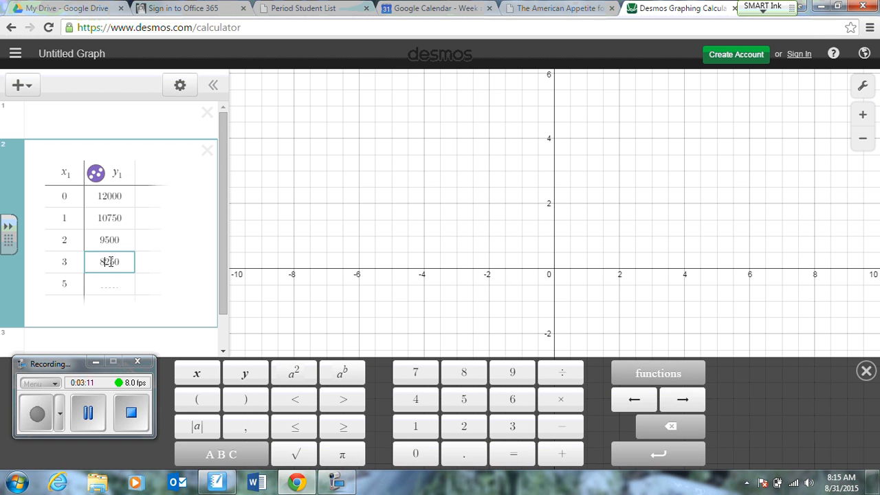
Fill the table's fifth row with x value 4 and y value 7000, checking the source data in SMART Notebook.
{"action": "left_click", "coordinate": [63, 284]}
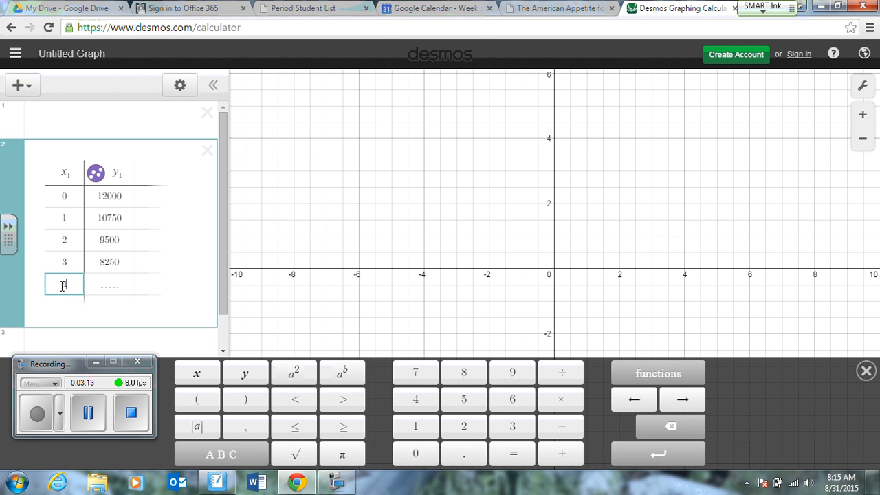
{"action": "key", "text": "alt+Tab"}
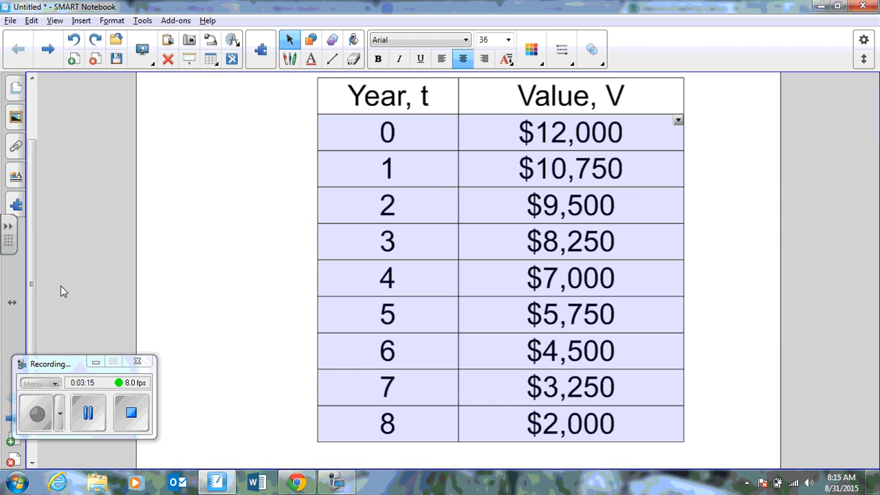
{"action": "key", "text": "alt+Tab"}
{"action": "left_click", "coordinate": [112, 284]}
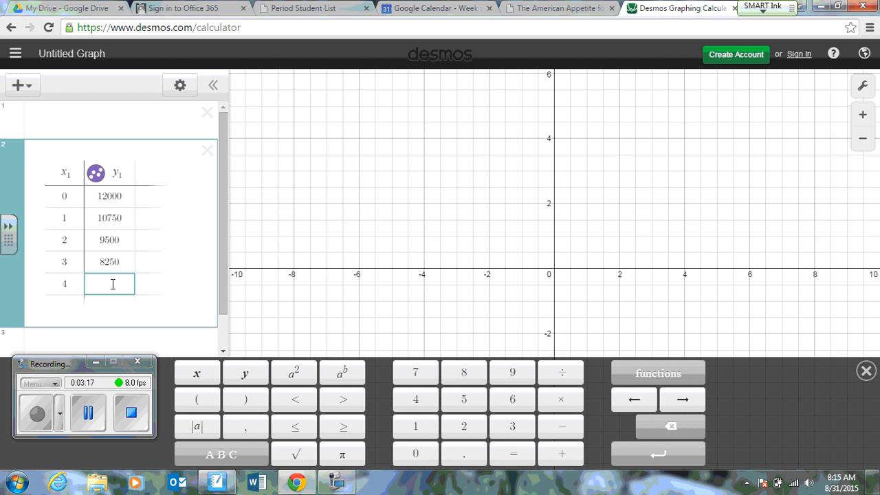
{"action": "type", "text": "7000"}
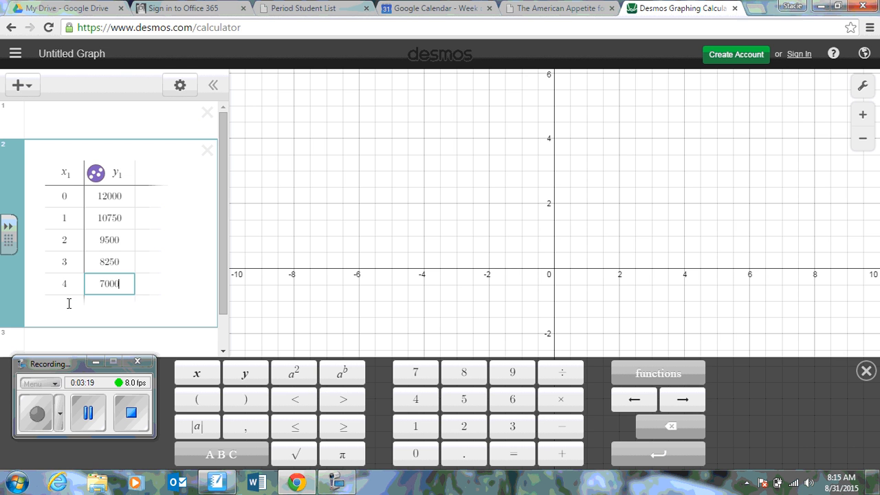
Fill the table's sixth row with x value 5 and y value 5750, checking the source data in SMART Notebook.
{"action": "key", "text": "alt+Tab"}
{"action": "key", "text": "alt+Tab"}
{"action": "left_click", "coordinate": [69, 305]}
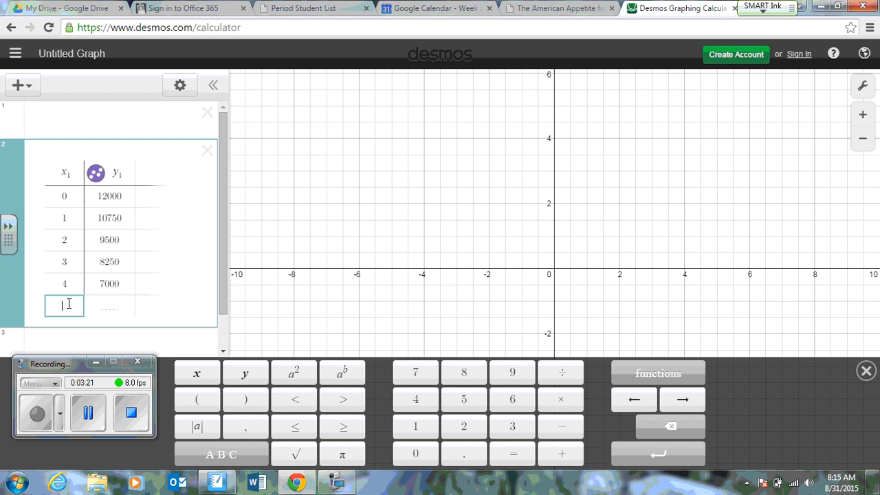
{"action": "type", "text": "5"}
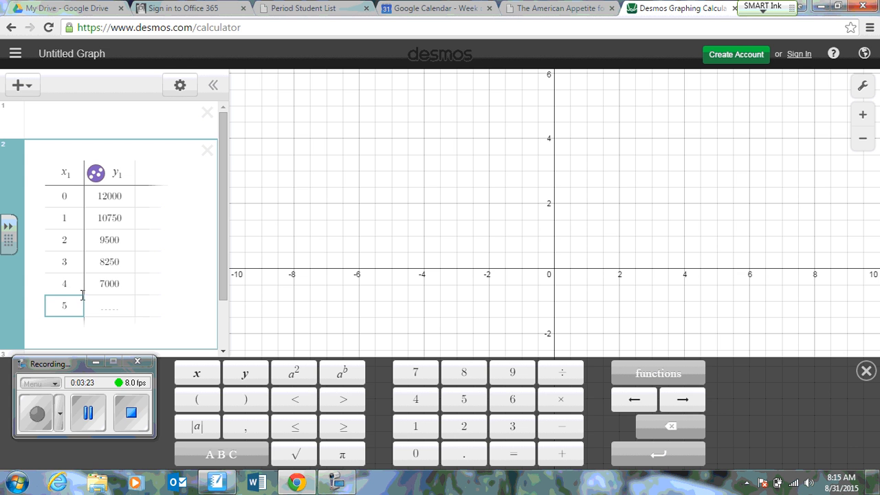
{"action": "left_click", "coordinate": [107, 305]}
{"action": "type", "text": "57"}
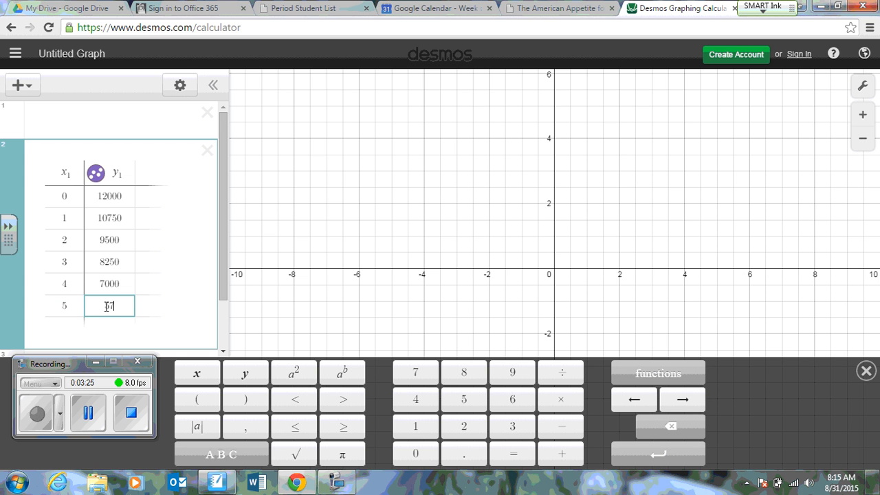
{"action": "type", "text": "50"}
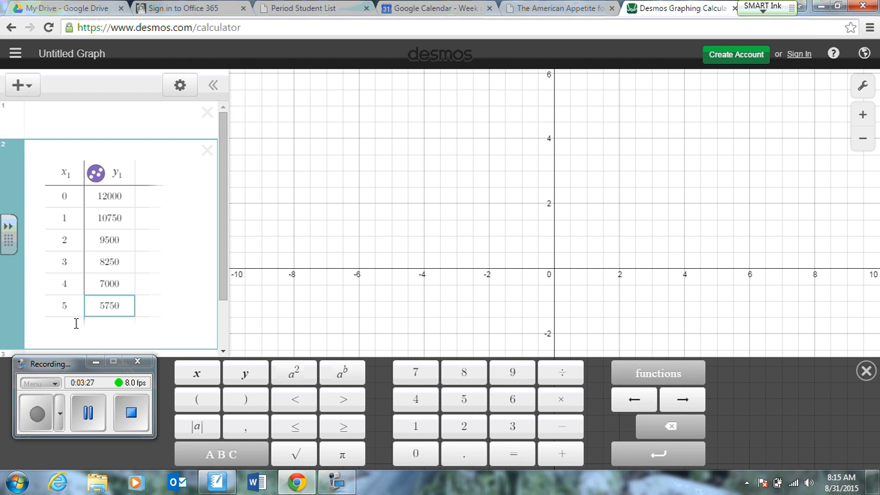
Fill the table's seventh row with x value 6 and y value 4500.
{"action": "key", "text": "Return"}
{"action": "type", "text": "6"}
{"action": "key", "text": "alt+Tab"}
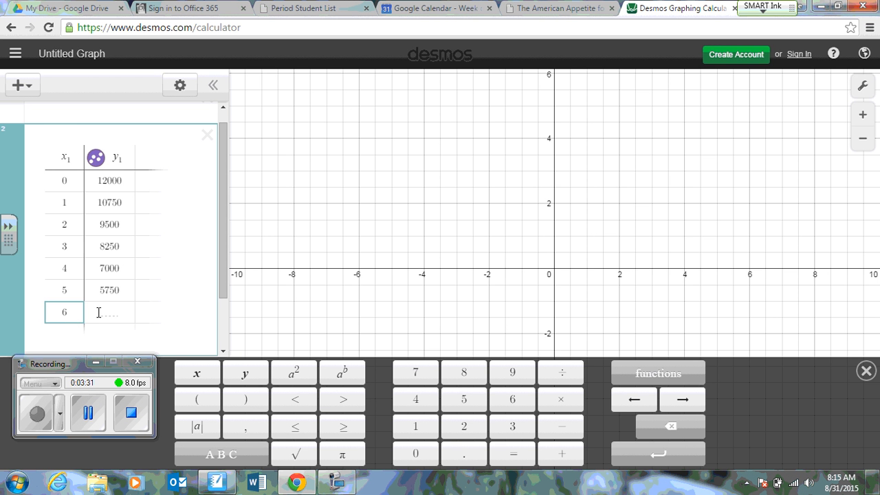
{"action": "left_click", "coordinate": [98, 312]}
{"action": "type", "text": "4500"}
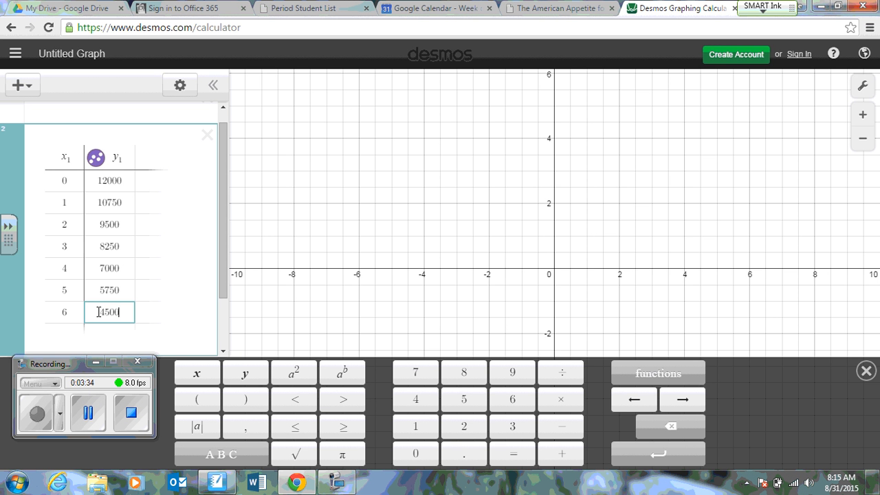
{"action": "key", "text": "Return"}
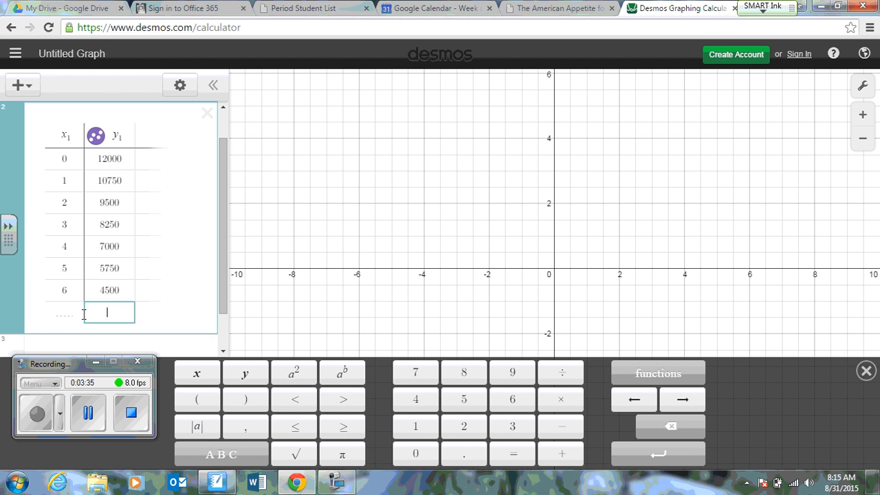
Fill the table's eighth row with x value 7 and y value 3250, checking the source data in SMART Notebook.
{"action": "left_click", "coordinate": [68, 312]}
{"action": "key", "text": "alt+Tab"}
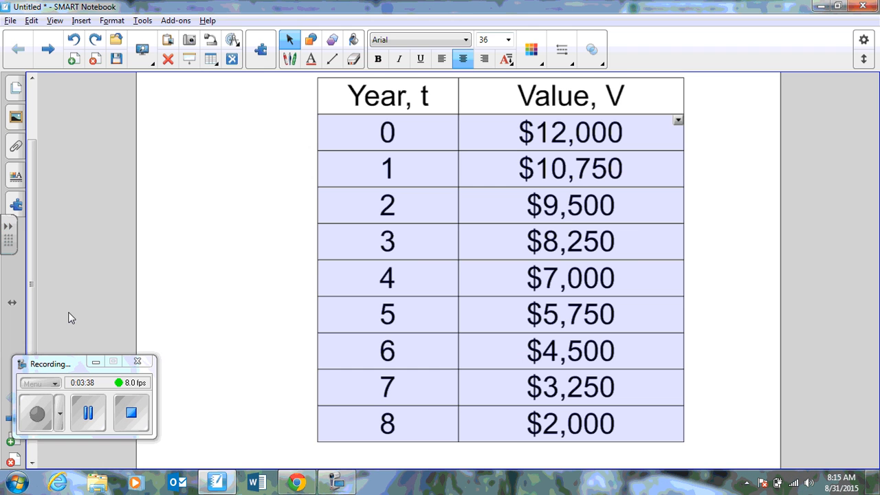
{"action": "key", "text": "alt+Tab"}
{"action": "type", "text": "7"}
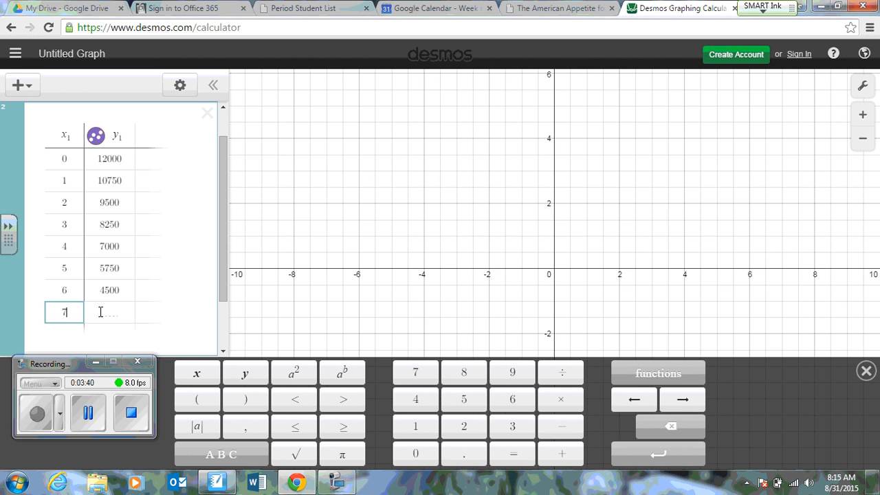
{"action": "left_click", "coordinate": [105, 312]}
{"action": "type", "text": "3250"}
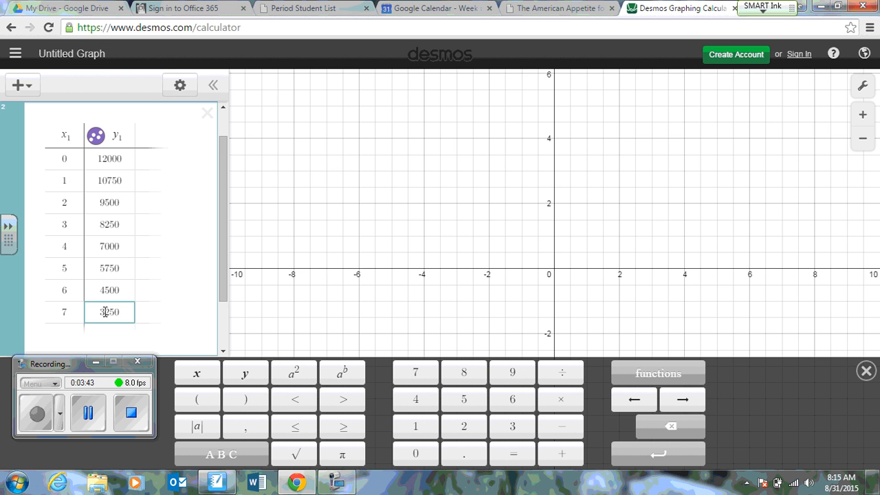
{"action": "key", "text": "Return"}
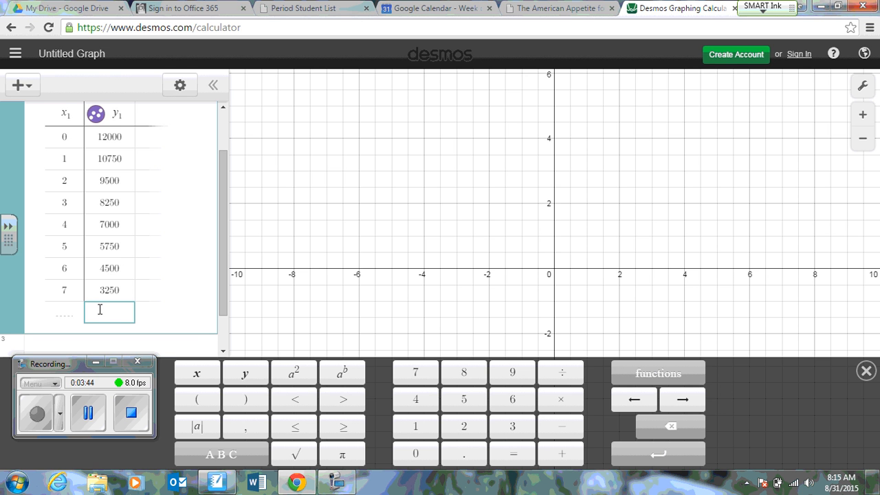
Fill the table's ninth row with x value 8 and y value 2000 from SMART Notebook, and hide the on-screen keypad.
{"action": "key", "text": "alt+Tab"}
{"action": "key", "text": "alt+Tab"}
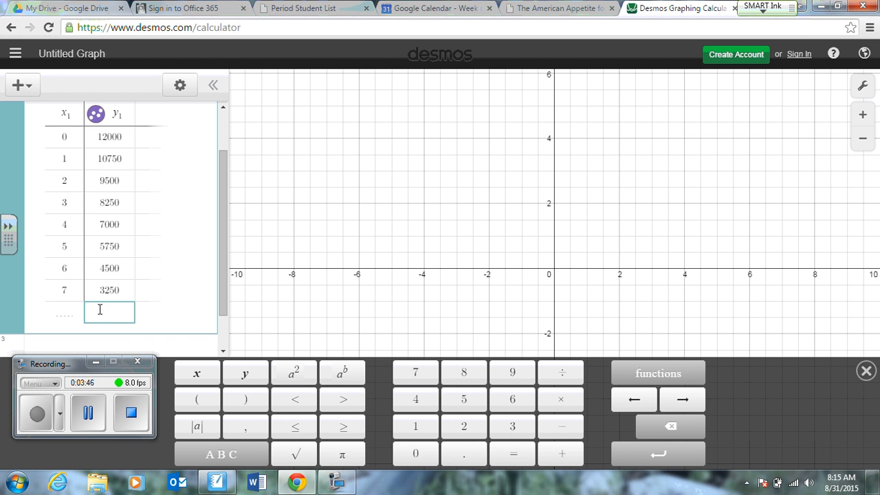
{"action": "type", "text": "2000"}
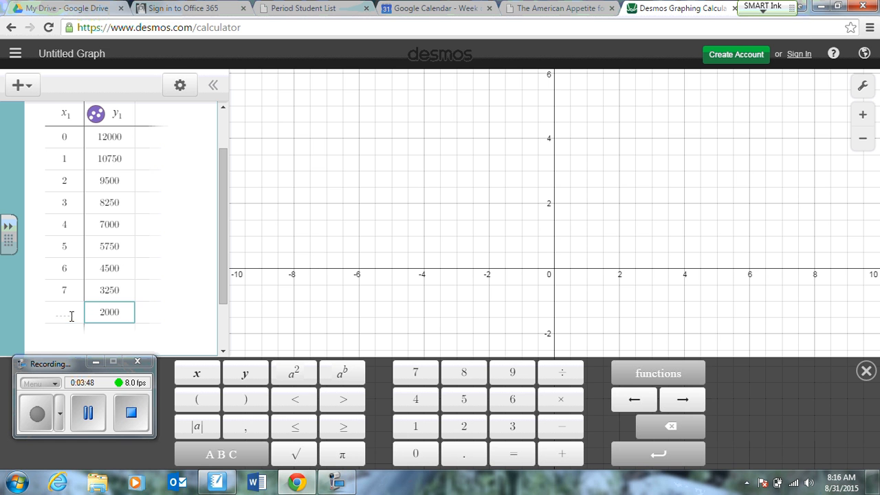
{"action": "left_click", "coordinate": [67, 314]}
{"action": "type", "text": "8"}
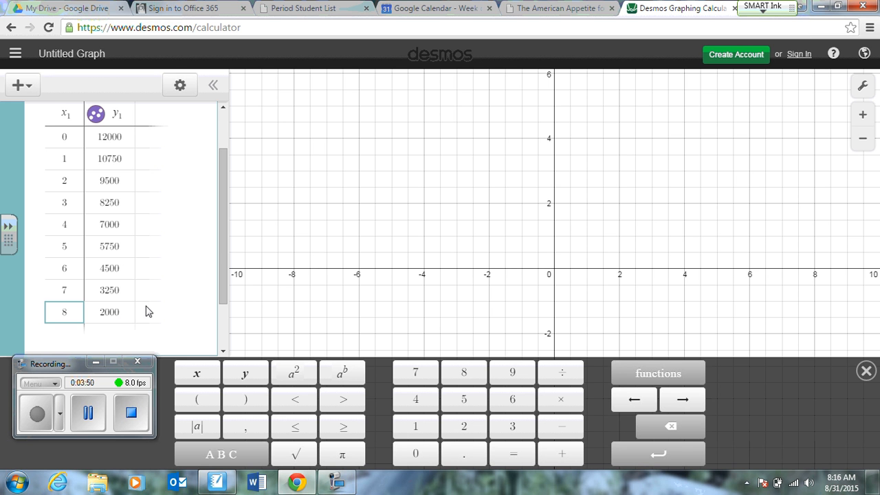
{"action": "left_click", "coordinate": [866, 371]}
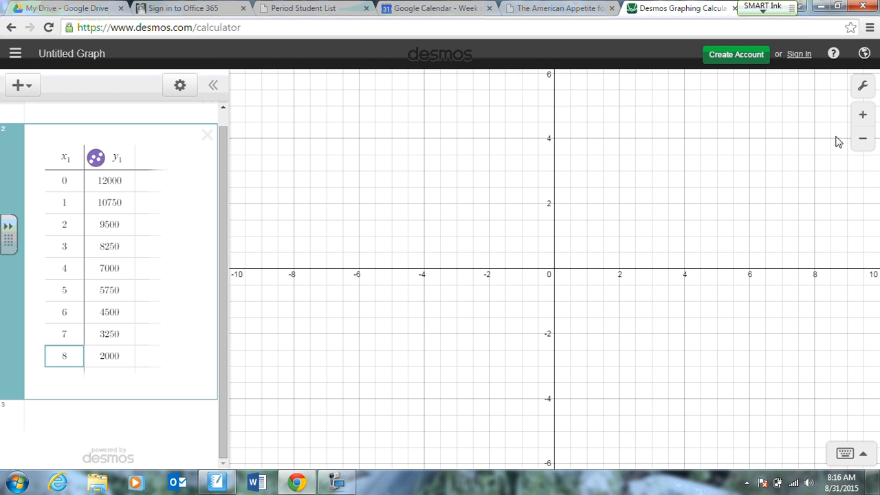
{"action": "left_click_drag", "start_coordinate": [836, 137], "coordinate": [836, 136]}
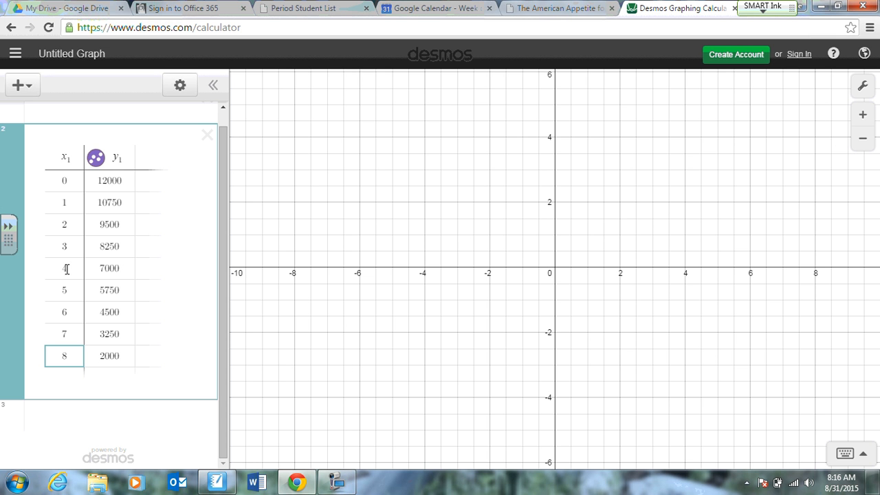
{"action": "left_click", "coordinate": [336, 481]}
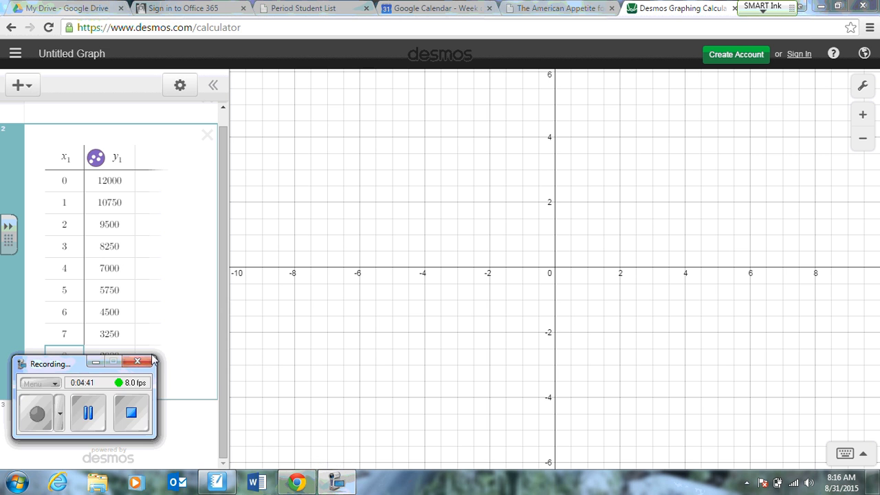
{"action": "left_click", "coordinate": [38, 413]}
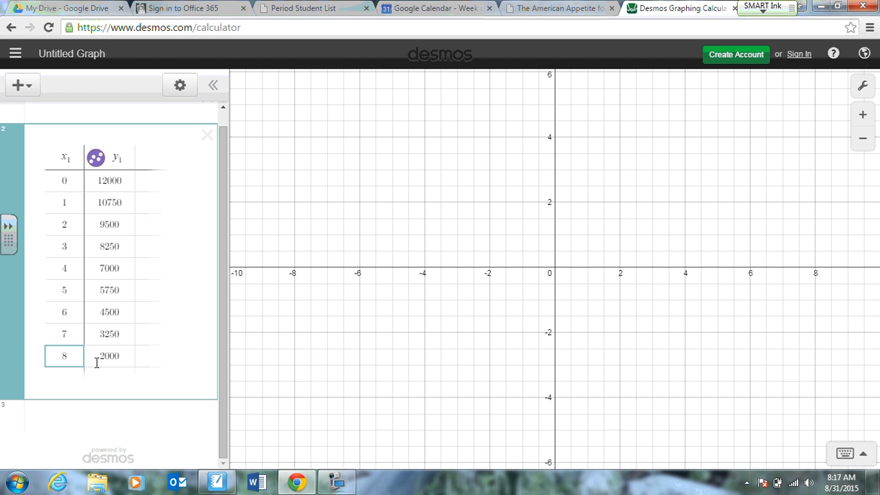
Set the graph's x-axis range from -1 to 10 with a step of 1.
{"action": "left_click", "coordinate": [863, 87]}
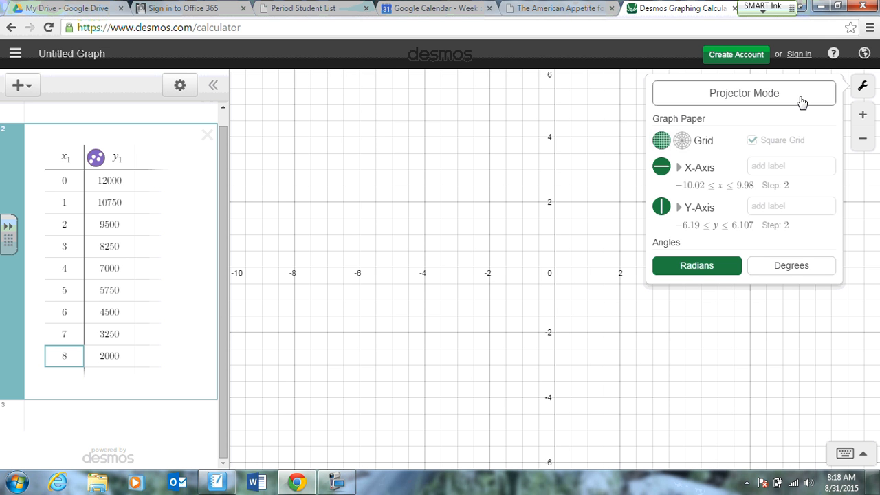
{"action": "left_click", "coordinate": [690, 186]}
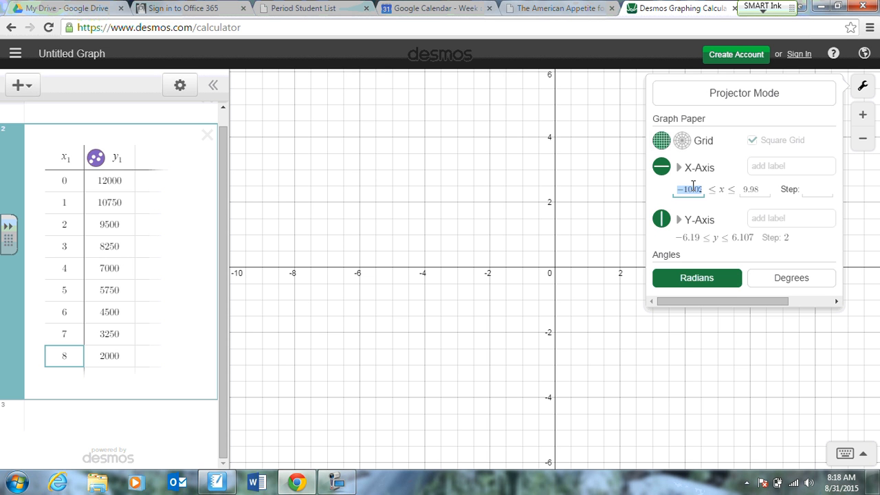
{"action": "type", "text": "-1"}
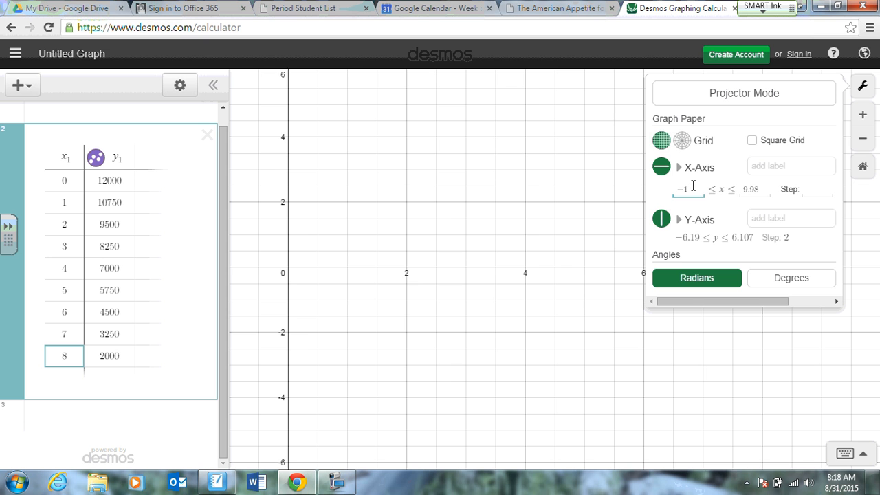
{"action": "left_click", "coordinate": [761, 189]}
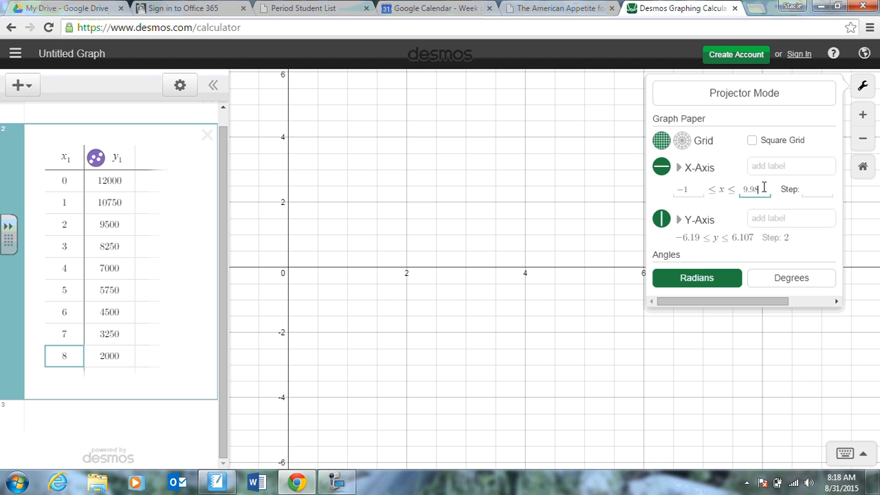
{"action": "left_click_drag", "start_coordinate": [762, 188], "coordinate": [740, 188]}
{"action": "type", "text": "10"}
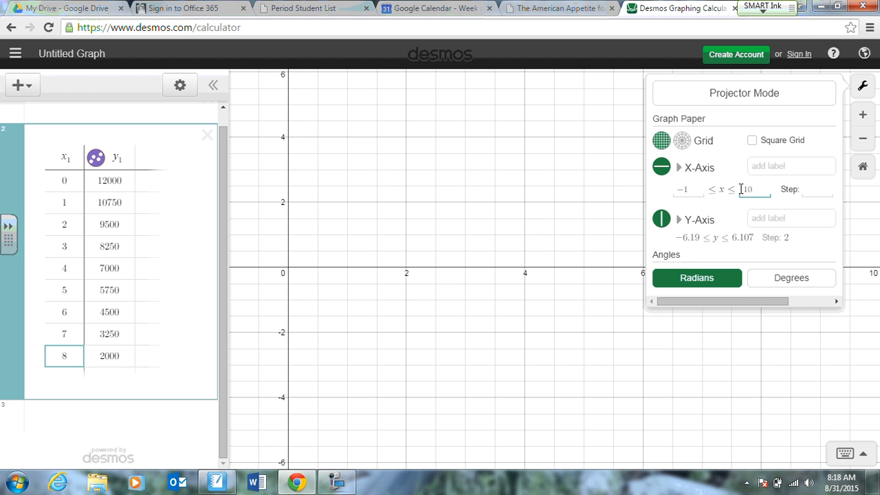
{"action": "left_click", "coordinate": [810, 191]}
{"action": "type", "text": "1"}
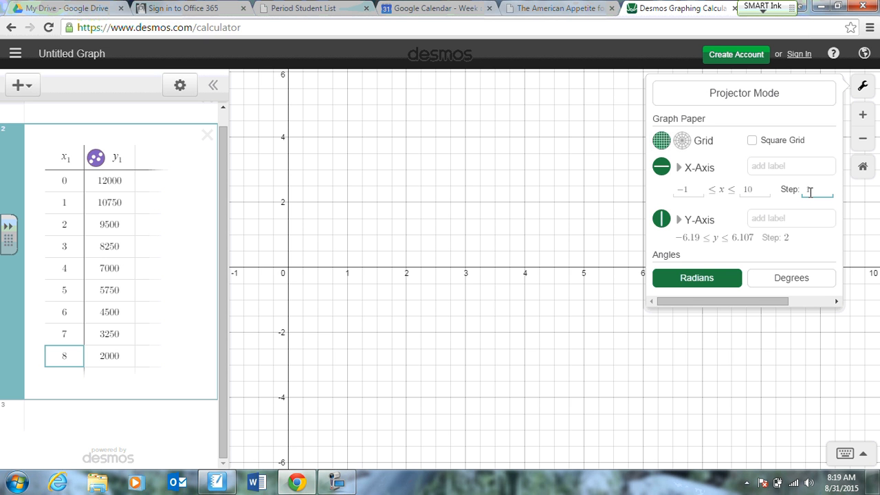
Set the graph's y-axis range from -10 to 12500 and close the graph settings.
{"action": "left_click", "coordinate": [684, 238]}
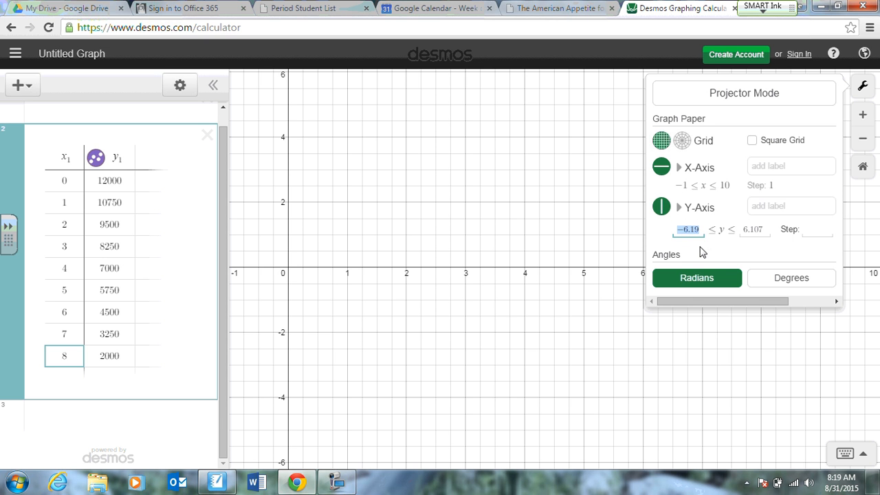
{"action": "type", "text": "-10"}
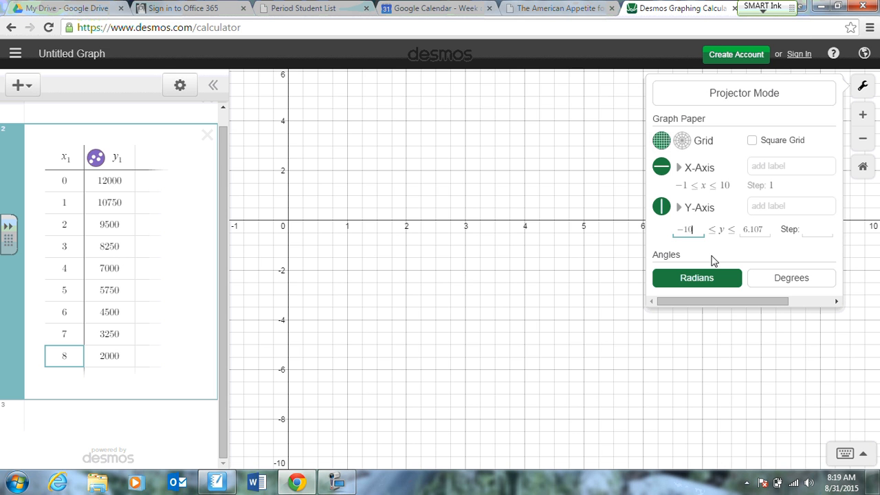
{"action": "left_click", "coordinate": [746, 230]}
{"action": "left_click_drag", "start_coordinate": [770, 232], "coordinate": [738, 238]}
{"action": "type", "text": "1"}
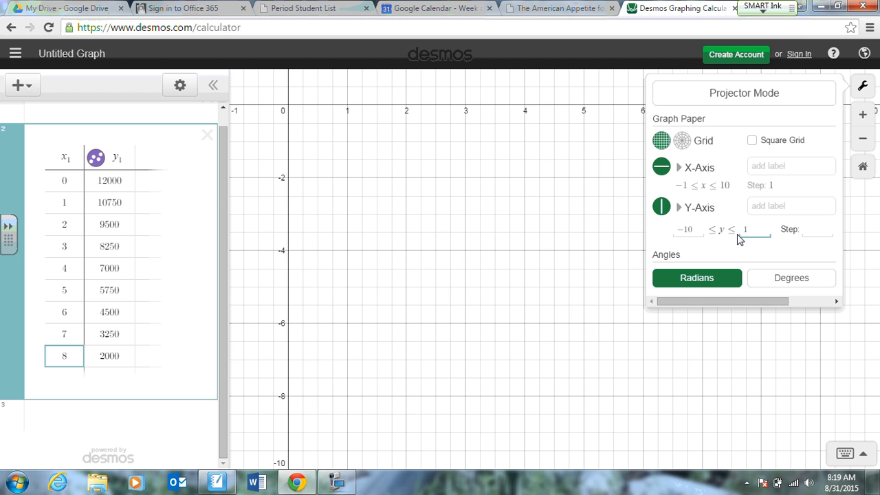
{"action": "type", "text": "2500"}
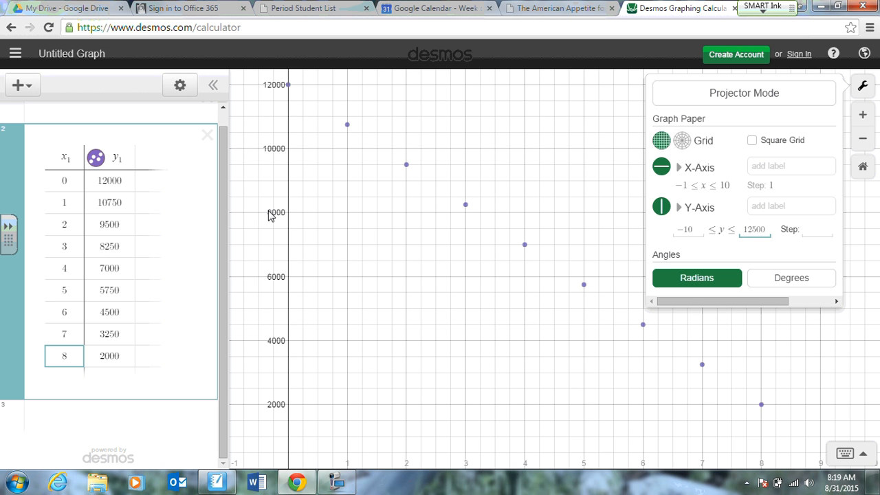
{"action": "left_click", "coordinate": [487, 347]}
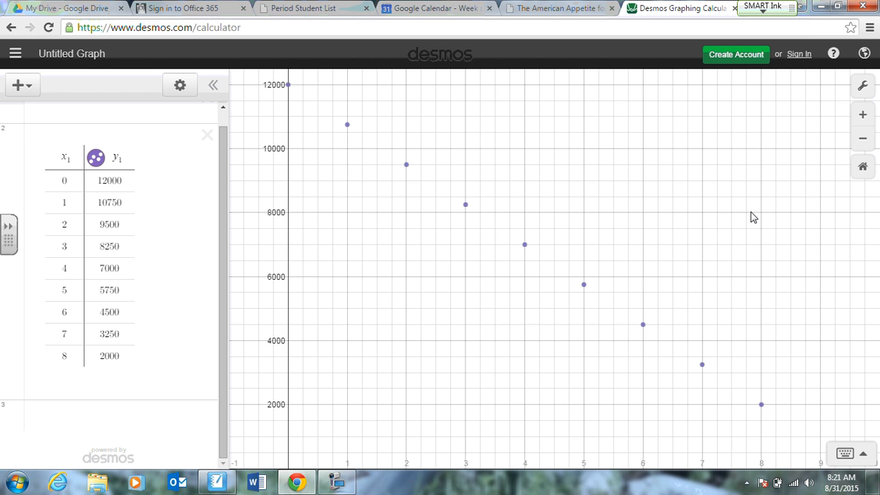
Add an expression to the graph and enter the line equation y = -x + 12000.
{"action": "left_click", "coordinate": [17, 86]}
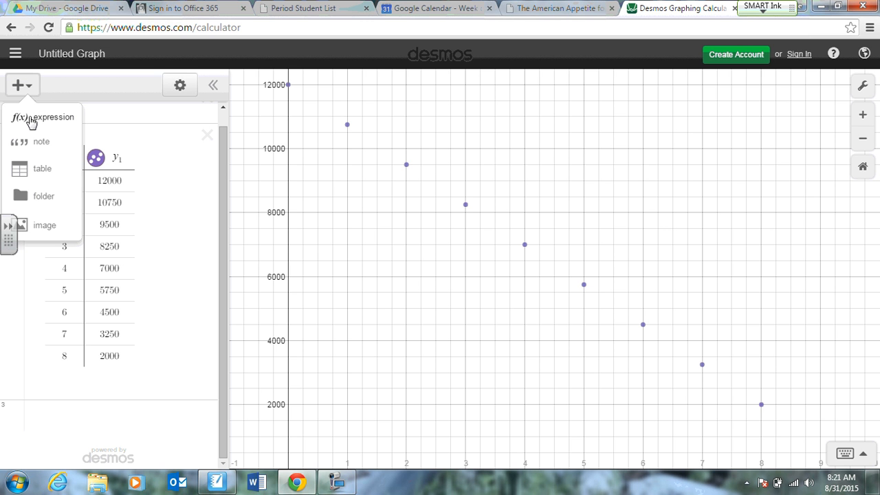
{"action": "left_click", "coordinate": [30, 119]}
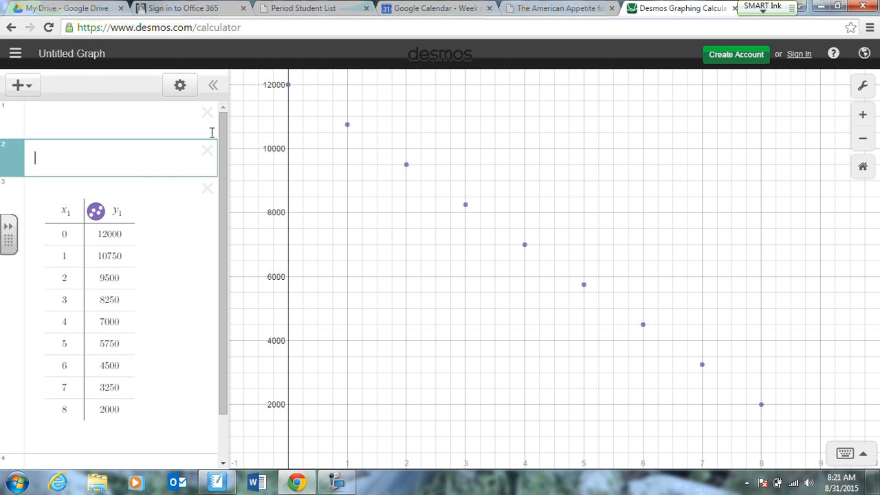
{"action": "type", "text": "y ="}
{"action": "type", "text": "-x"}
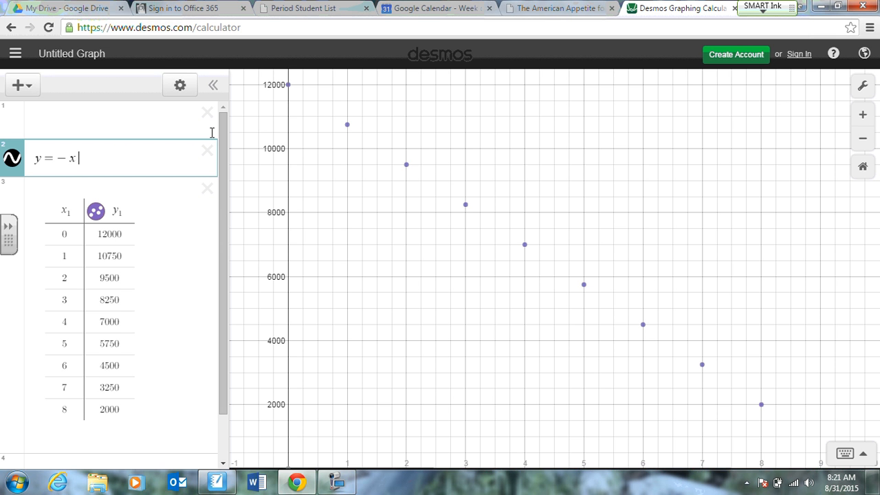
{"action": "type", "text": " +"}
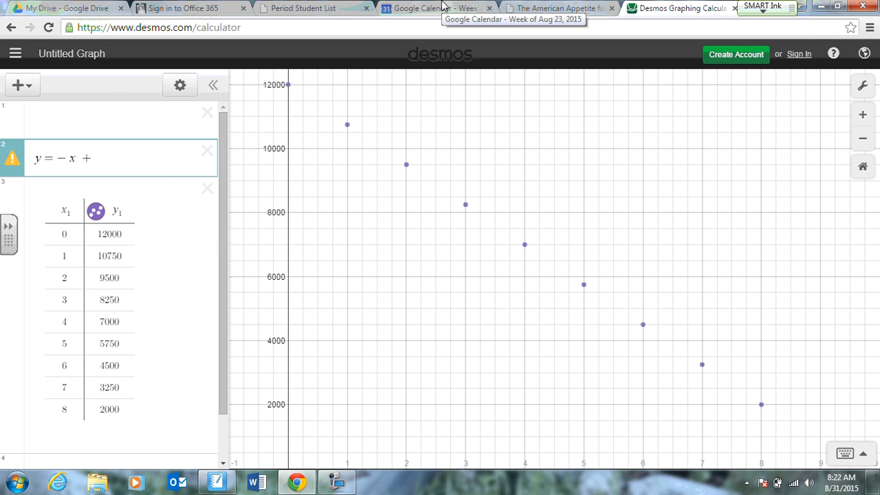
{"action": "type", "text": "12000"}
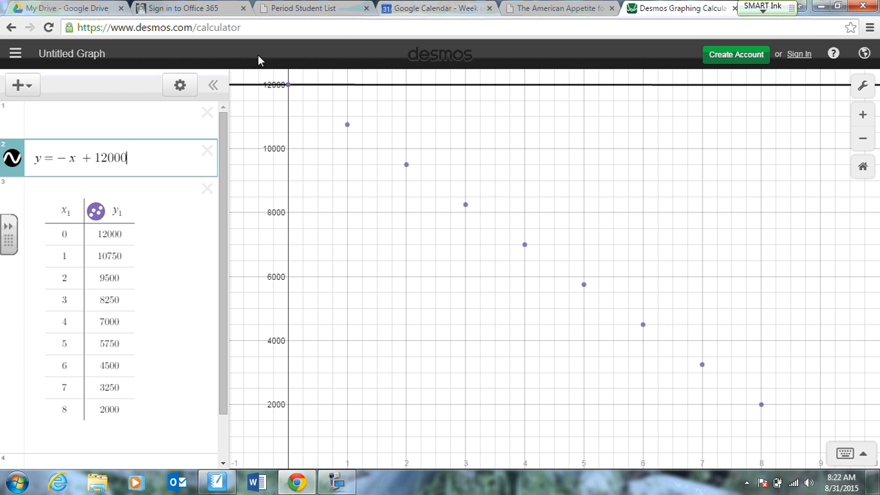
Try a coefficient of -2000 for x in the line equation and re-enter the constant as 12000.
{"action": "left_click", "coordinate": [71, 161]}
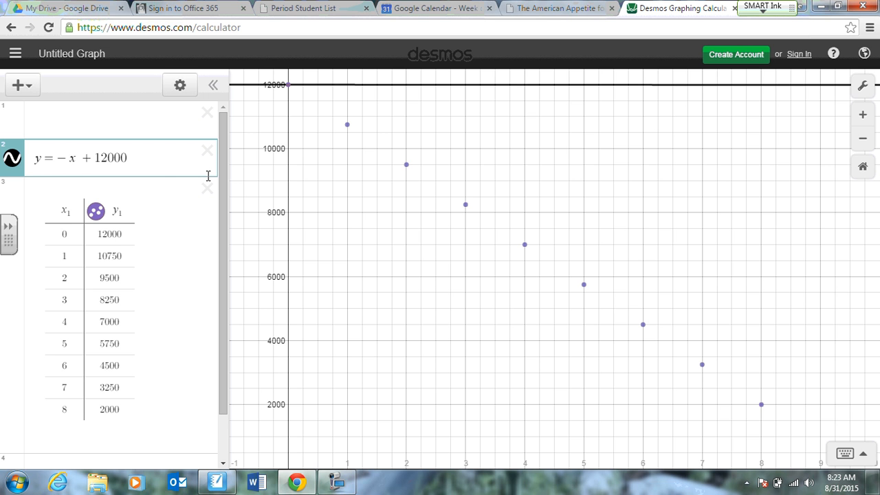
{"action": "type", "text": "2000"}
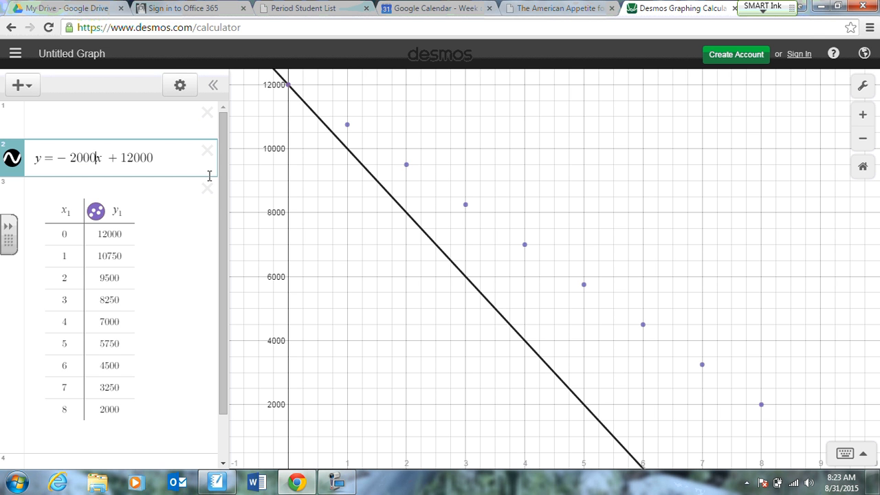
{"action": "left_click_drag", "start_coordinate": [127, 158], "coordinate": [154, 159]}
{"action": "type", "text": "2"}
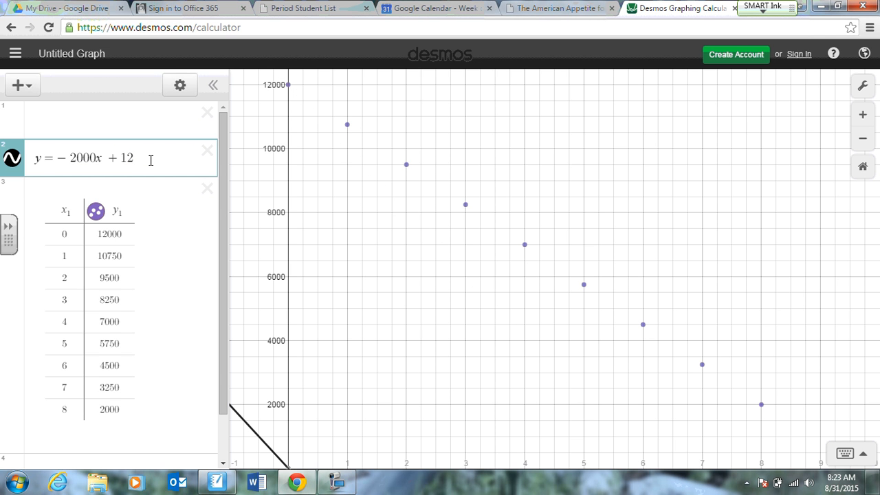
{"action": "key", "text": "BackSpace"}
{"action": "type", "text": "200"}
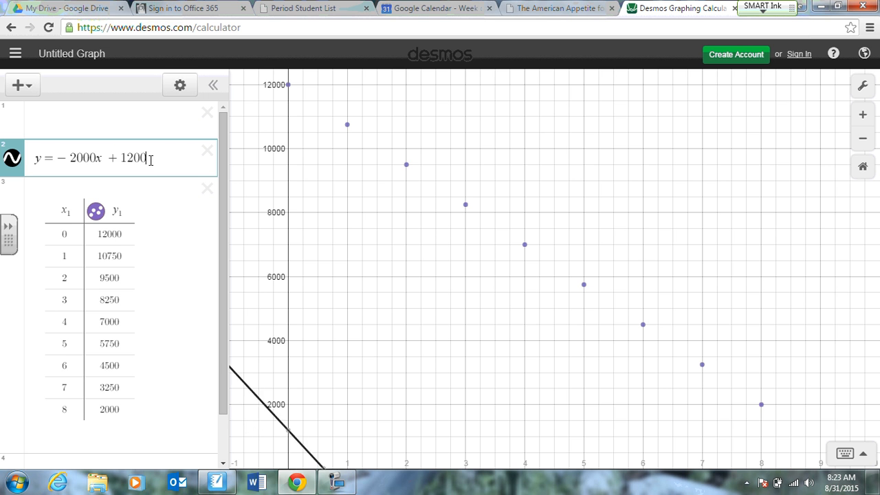
{"action": "type", "text": "0"}
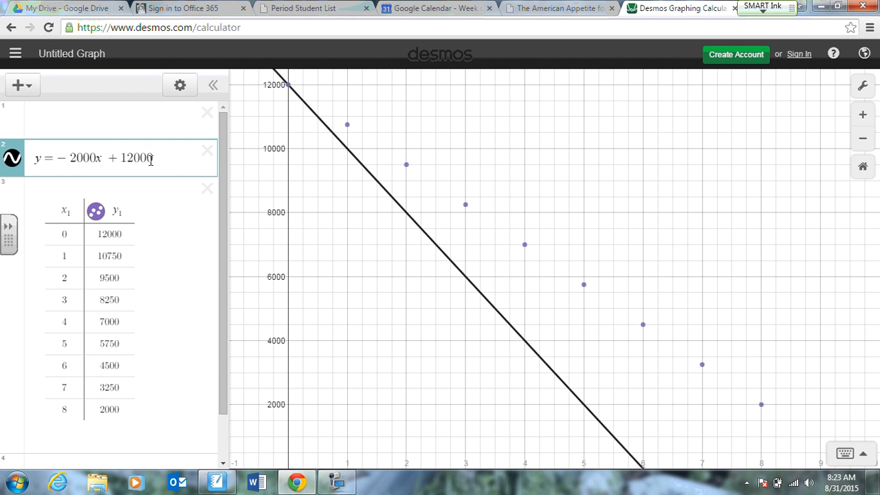
Change the x coefficient in the line equation to -1250.
{"action": "left_click", "coordinate": [72, 158]}
{"action": "key", "text": "Delete"}
{"action": "key", "text": "Delete"}
{"action": "key", "text": "Delete"}
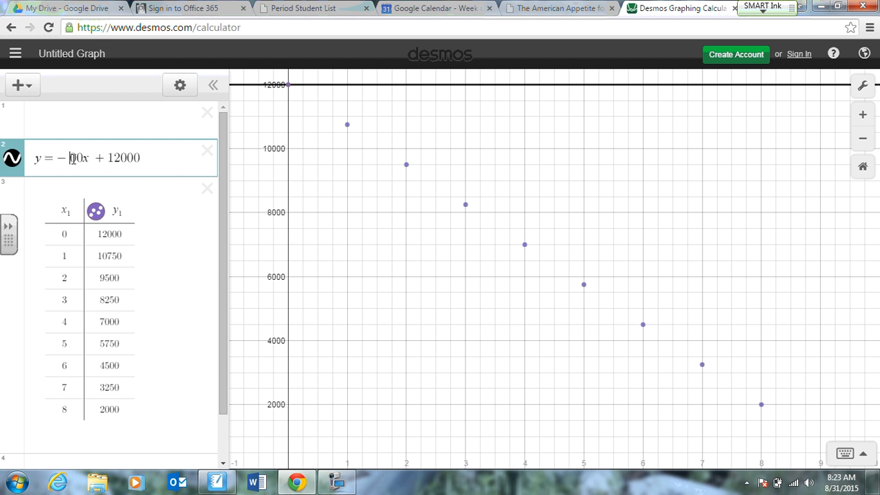
{"action": "type", "text": "12"}
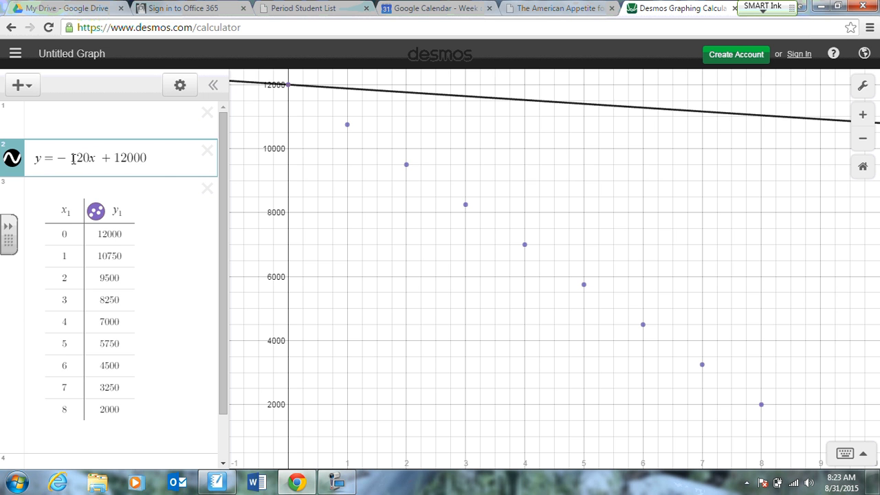
{"action": "type", "text": "5"}
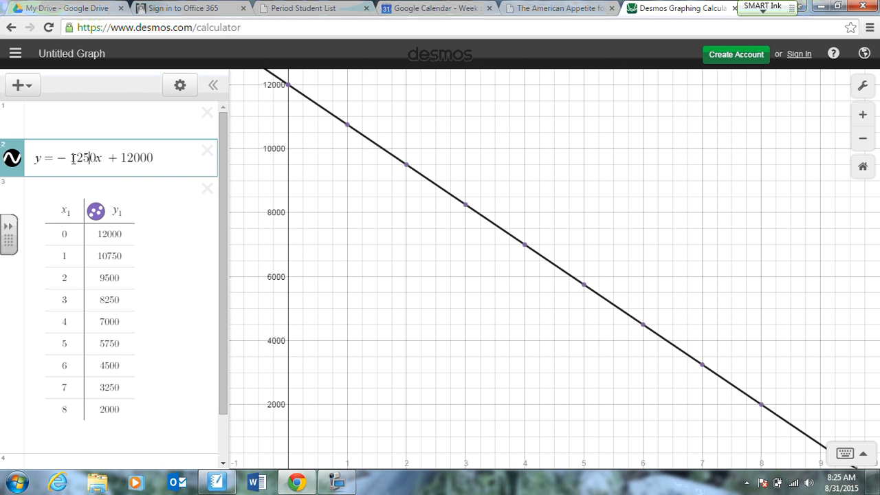
Circle the table's x = 0 row in red ink and write "y = x + ___" on the graph with "time 0's value" above the blank.
{"action": "mouse_move", "coordinate": [139, 222]}
{"action": "left_mouse_down"}
{"action": "mouse_move", "coordinate": [38, 239]}
{"action": "mouse_move", "coordinate": [152, 235]}
{"action": "mouse_move", "coordinate": [125, 224]}
{"action": "left_mouse_up"}
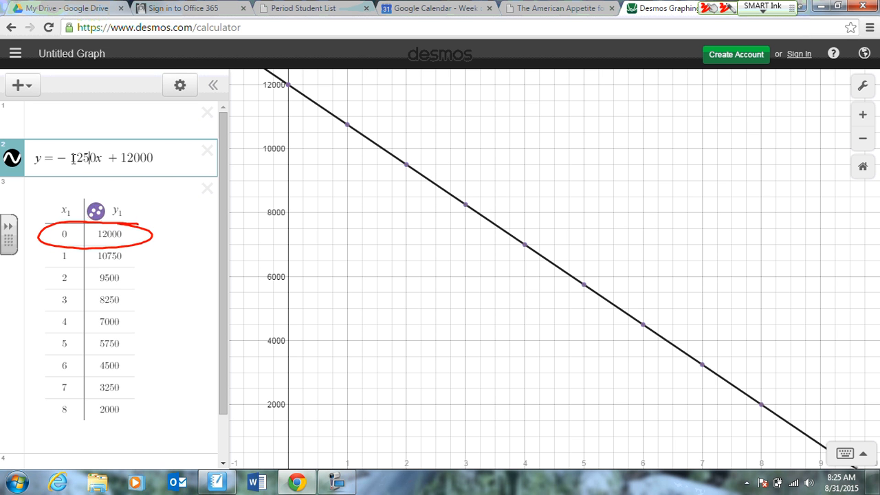
{"action": "mouse_move", "coordinate": [580, 213]}
{"action": "left_mouse_down"}
{"action": "mouse_move", "coordinate": [600, 215]}
{"action": "mouse_move", "coordinate": [595, 251]}
{"action": "mouse_move", "coordinate": [621, 222]}
{"action": "left_mouse_up"}
{"action": "left_click_drag", "start_coordinate": [610, 231], "coordinate": [621, 229]}
{"action": "left_click_drag", "start_coordinate": [673, 217], "coordinate": [663, 233]}
{"action": "mouse_move", "coordinate": [662, 220]}
{"action": "left_mouse_down"}
{"action": "mouse_move", "coordinate": [689, 235]}
{"action": "mouse_move", "coordinate": [699, 226]}
{"action": "mouse_move", "coordinate": [762, 235]}
{"action": "left_mouse_up"}
{"action": "mouse_move", "coordinate": [714, 183]}
{"action": "left_mouse_down"}
{"action": "mouse_move", "coordinate": [717, 199]}
{"action": "mouse_move", "coordinate": [729, 199]}
{"action": "mouse_move", "coordinate": [754, 181]}
{"action": "mouse_move", "coordinate": [775, 183]}
{"action": "mouse_move", "coordinate": [790, 157]}
{"action": "mouse_move", "coordinate": [804, 169]}
{"action": "mouse_move", "coordinate": [815, 161]}
{"action": "left_mouse_up"}
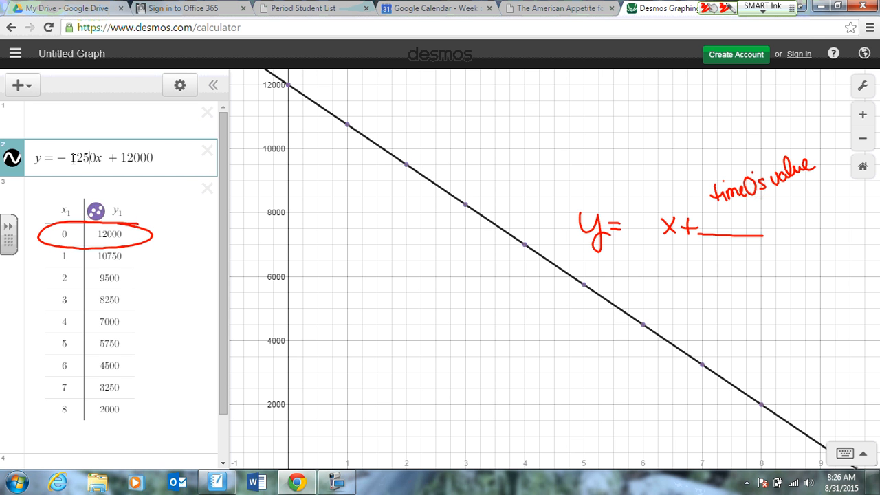
Handwrite "m", "slope" and "rise/run" above the equation's coefficient gap, with "y's change" over "x's change" beside them.
{"action": "mouse_move", "coordinate": [611, 114]}
{"action": "left_mouse_down"}
{"action": "mouse_move", "coordinate": [637, 128]}
{"action": "mouse_move", "coordinate": [611, 155]}
{"action": "left_mouse_up"}
{"action": "mouse_move", "coordinate": [625, 134]}
{"action": "left_mouse_down"}
{"action": "mouse_move", "coordinate": [630, 153]}
{"action": "mouse_move", "coordinate": [636, 145]}
{"action": "left_mouse_up"}
{"action": "mouse_move", "coordinate": [640, 146]}
{"action": "left_mouse_down"}
{"action": "mouse_move", "coordinate": [642, 156]}
{"action": "mouse_move", "coordinate": [661, 144]}
{"action": "left_mouse_up"}
{"action": "mouse_move", "coordinate": [647, 161]}
{"action": "left_mouse_down"}
{"action": "mouse_move", "coordinate": [639, 170]}
{"action": "mouse_move", "coordinate": [658, 171]}
{"action": "left_mouse_up"}
{"action": "mouse_move", "coordinate": [628, 181]}
{"action": "left_mouse_down"}
{"action": "mouse_move", "coordinate": [630, 188]}
{"action": "mouse_move", "coordinate": [637, 178]}
{"action": "left_mouse_up"}
{"action": "left_click_drag", "start_coordinate": [638, 179], "coordinate": [670, 183]}
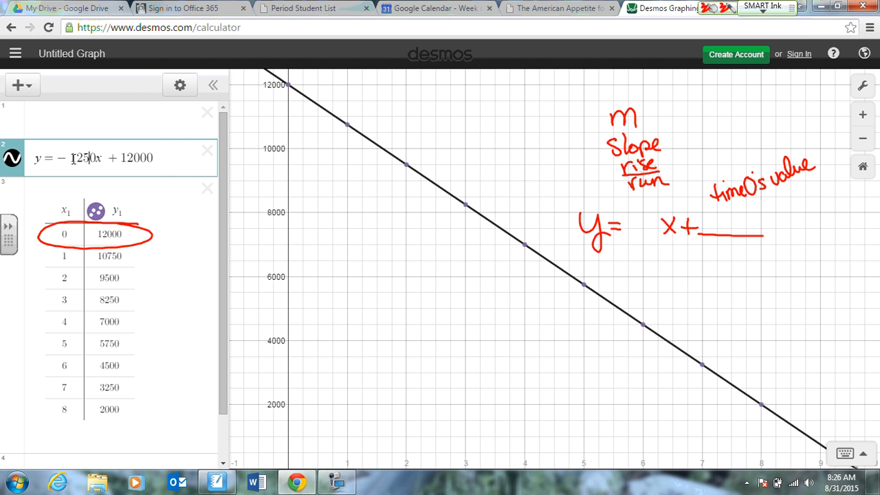
{"action": "mouse_move", "coordinate": [680, 154]}
{"action": "left_mouse_down"}
{"action": "mouse_move", "coordinate": [691, 160]}
{"action": "mouse_move", "coordinate": [697, 151]}
{"action": "mouse_move", "coordinate": [705, 158]}
{"action": "mouse_move", "coordinate": [764, 139]}
{"action": "left_mouse_up"}
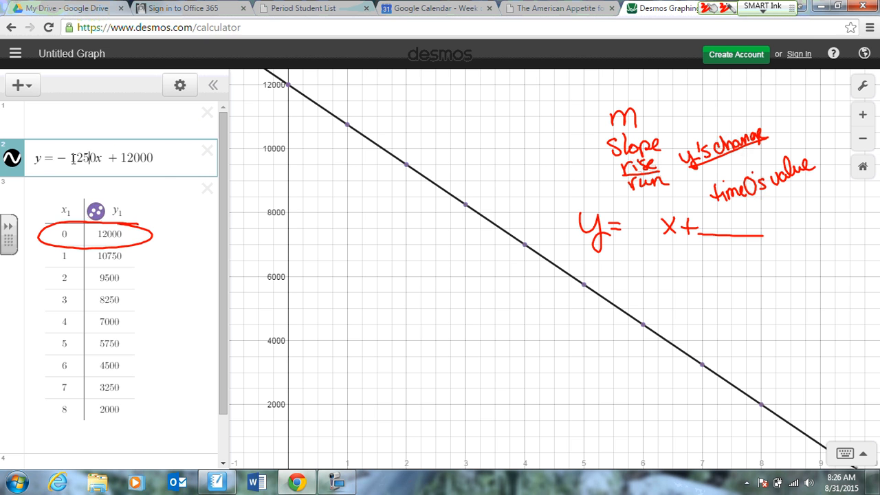
{"action": "mouse_move", "coordinate": [695, 173]}
{"action": "left_mouse_down"}
{"action": "mouse_move", "coordinate": [707, 183]}
{"action": "mouse_move", "coordinate": [736, 155]}
{"action": "mouse_move", "coordinate": [777, 147]}
{"action": "left_mouse_up"}
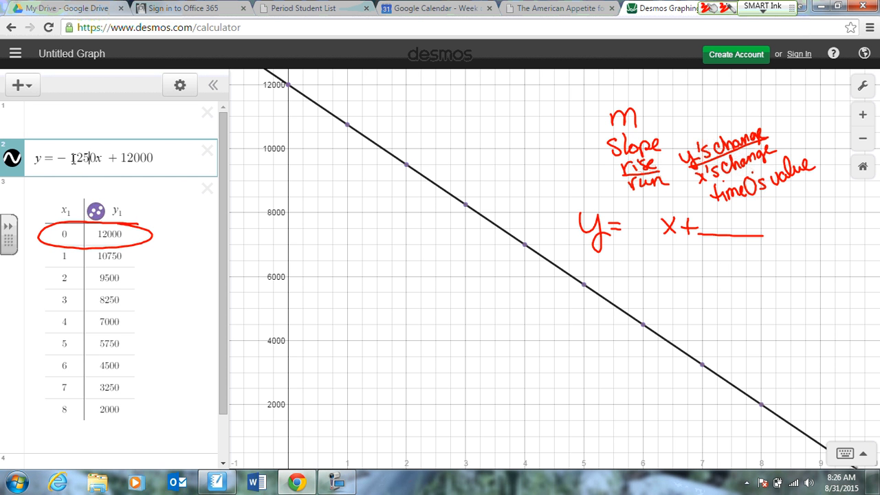
Bracket the table rows for x = 7 and 8 in ink and write the slope fraction (3250-2000)/1 beside them.
{"action": "mouse_move", "coordinate": [57, 388]}
{"action": "left_mouse_down"}
{"action": "mouse_move", "coordinate": [43, 406]}
{"action": "mouse_move", "coordinate": [55, 409]}
{"action": "left_mouse_up"}
{"action": "mouse_move", "coordinate": [162, 402]}
{"action": "left_mouse_down"}
{"action": "mouse_move", "coordinate": [202, 404]}
{"action": "mouse_move", "coordinate": [182, 427]}
{"action": "left_mouse_up"}
{"action": "mouse_move", "coordinate": [125, 387]}
{"action": "left_mouse_down"}
{"action": "mouse_move", "coordinate": [139, 387]}
{"action": "mouse_move", "coordinate": [139, 409]}
{"action": "mouse_move", "coordinate": [127, 409]}
{"action": "left_mouse_up"}
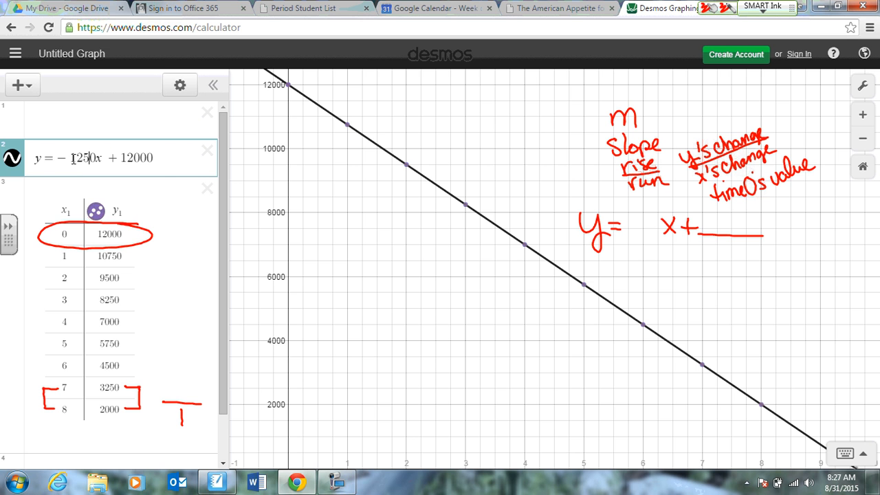
{"action": "left_click_drag", "start_coordinate": [151, 382], "coordinate": [153, 398]}
{"action": "mouse_move", "coordinate": [162, 382]}
{"action": "left_mouse_down"}
{"action": "mouse_move", "coordinate": [172, 396]}
{"action": "mouse_move", "coordinate": [186, 385]}
{"action": "mouse_move", "coordinate": [206, 395]}
{"action": "mouse_move", "coordinate": [223, 386]}
{"action": "left_mouse_up"}
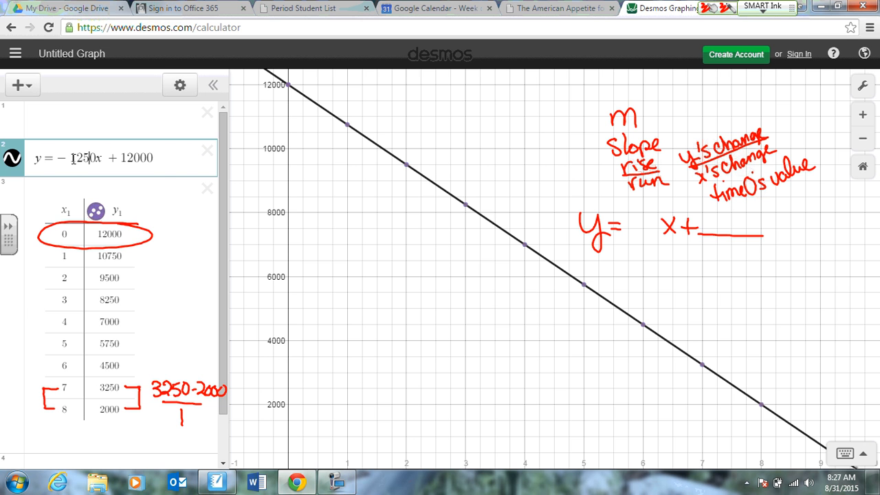
Bracket the rows for x = 3 to 5 with a fraction over 2 beside them, and bracket the rows for x = 0 and 1.
{"action": "mouse_move", "coordinate": [53, 344]}
{"action": "left_mouse_down"}
{"action": "mouse_move", "coordinate": [32, 343]}
{"action": "mouse_move", "coordinate": [47, 296]}
{"action": "left_mouse_up"}
{"action": "mouse_move", "coordinate": [154, 314]}
{"action": "left_mouse_down"}
{"action": "mouse_move", "coordinate": [195, 312]}
{"action": "mouse_move", "coordinate": [180, 332]}
{"action": "mouse_move", "coordinate": [189, 331]}
{"action": "left_mouse_up"}
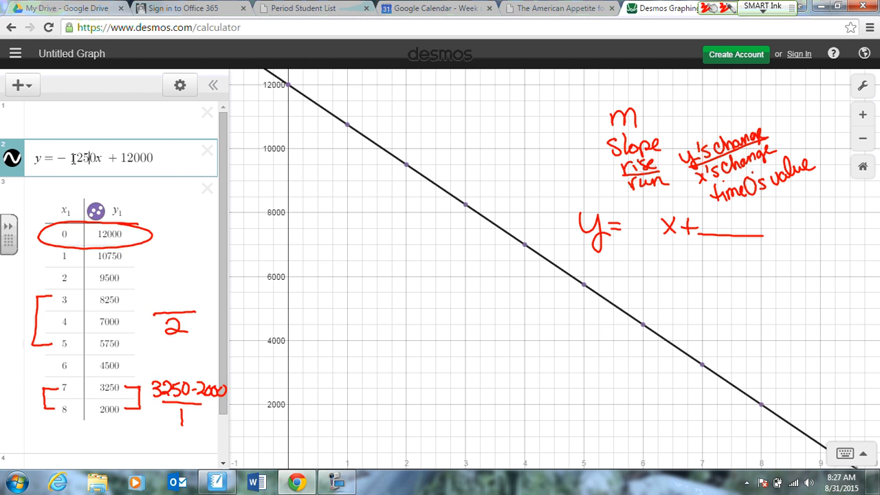
{"action": "mouse_move", "coordinate": [123, 344]}
{"action": "left_mouse_down"}
{"action": "mouse_move", "coordinate": [143, 344]}
{"action": "mouse_move", "coordinate": [143, 301]}
{"action": "mouse_move", "coordinate": [124, 298]}
{"action": "left_mouse_up"}
{"action": "mouse_move", "coordinate": [51, 238]}
{"action": "left_mouse_down"}
{"action": "mouse_move", "coordinate": [41, 256]}
{"action": "mouse_move", "coordinate": [51, 258]}
{"action": "left_mouse_up"}
{"action": "mouse_move", "coordinate": [126, 239]}
{"action": "left_mouse_down"}
{"action": "mouse_move", "coordinate": [144, 245]}
{"action": "mouse_move", "coordinate": [134, 258]}
{"action": "left_mouse_up"}
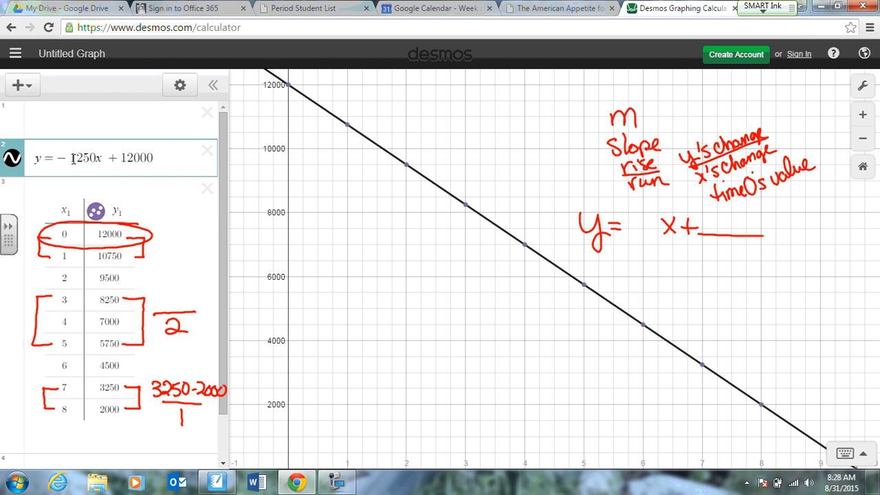
Switch to SMART Notebook and show the next page's sweetener data table at 200% zoom, including its 1990–99 column.
{"action": "left_click", "coordinate": [218, 482]}
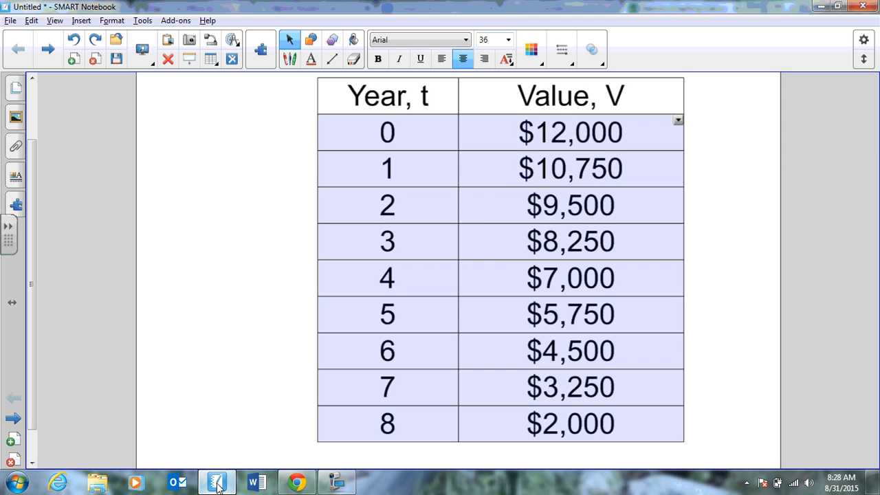
{"action": "left_click", "coordinate": [48, 54]}
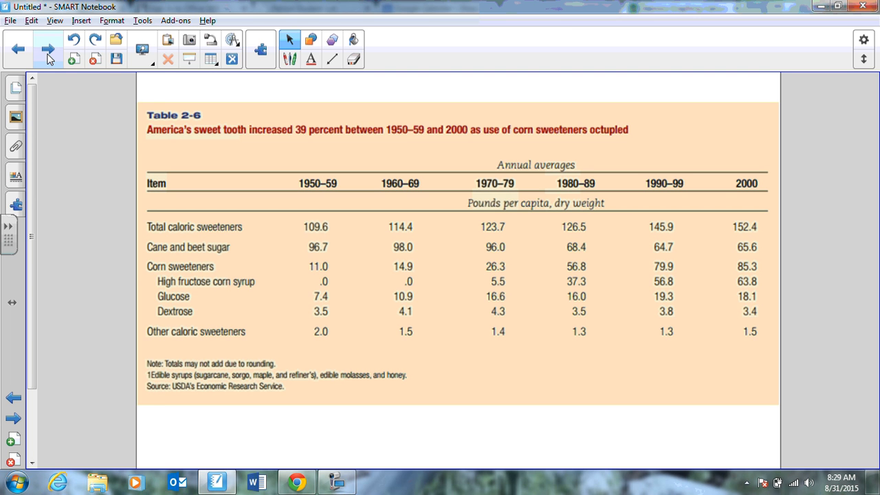
{"action": "left_click", "coordinate": [56, 21]}
{"action": "mouse_move", "coordinate": [108, 102]}
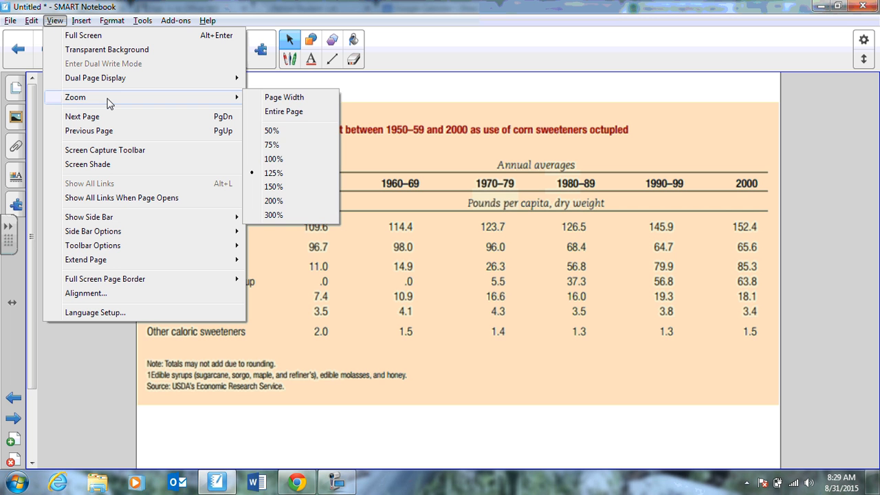
{"action": "left_click", "coordinate": [265, 202]}
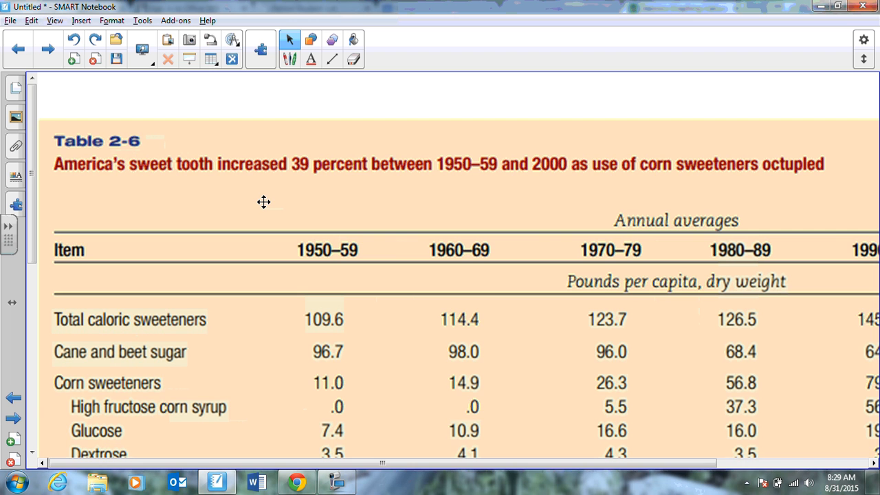
{"action": "left_click_drag", "start_coordinate": [700, 463], "coordinate": [769, 470]}
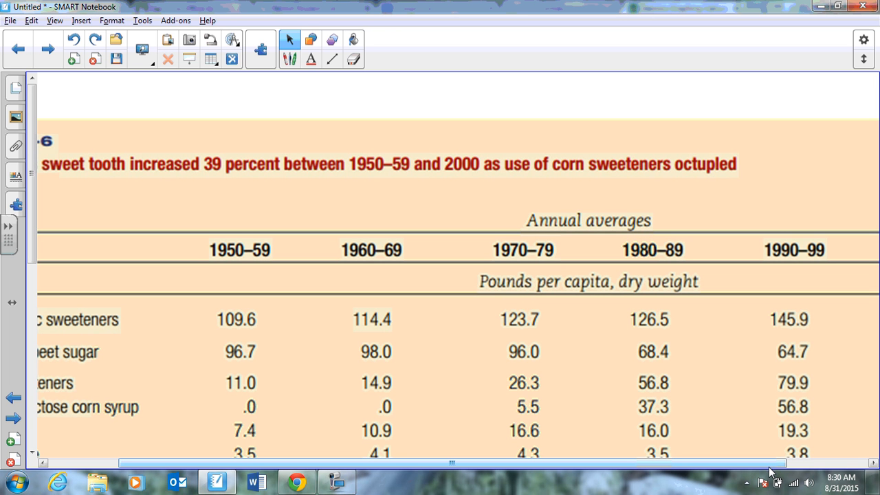
Return to Desmos in Chrome and delete the data table, the line equation and the empty expression.
{"action": "left_click", "coordinate": [302, 484]}
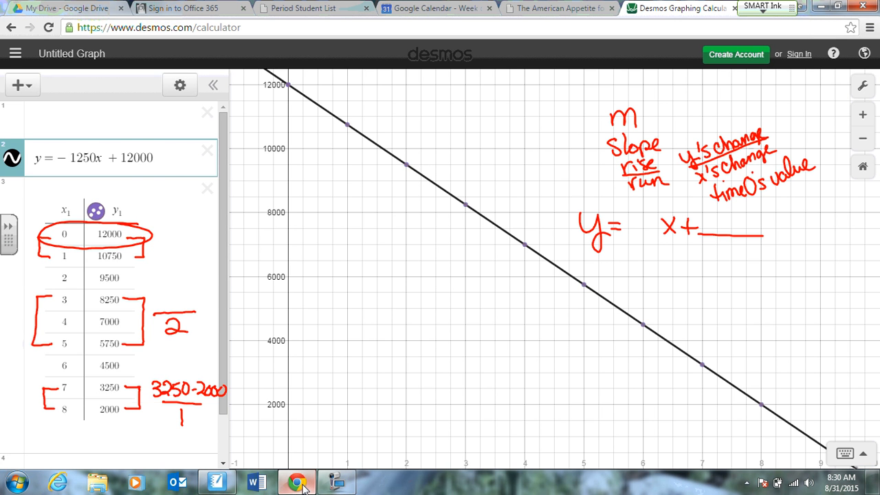
{"action": "left_click", "coordinate": [206, 189]}
{"action": "left_click", "coordinate": [206, 152]}
{"action": "left_click", "coordinate": [218, 117]}
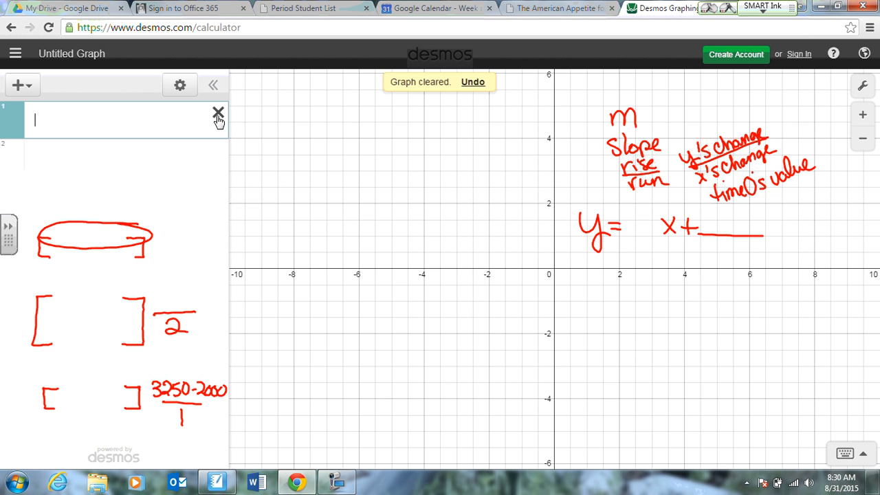
Erase all the red ink annotations over the expression list and the graph.
{"action": "mouse_move", "coordinate": [74, 165]}
{"action": "left_mouse_down"}
{"action": "mouse_move", "coordinate": [57, 310]}
{"action": "mouse_move", "coordinate": [59, 266]}
{"action": "mouse_move", "coordinate": [30, 298]}
{"action": "mouse_move", "coordinate": [59, 216]}
{"action": "mouse_move", "coordinate": [92, 256]}
{"action": "mouse_move", "coordinate": [127, 271]}
{"action": "mouse_move", "coordinate": [161, 314]}
{"action": "mouse_move", "coordinate": [133, 371]}
{"action": "mouse_move", "coordinate": [151, 369]}
{"action": "mouse_move", "coordinate": [139, 209]}
{"action": "mouse_move", "coordinate": [174, 347]}
{"action": "mouse_move", "coordinate": [142, 239]}
{"action": "mouse_move", "coordinate": [156, 273]}
{"action": "mouse_move", "coordinate": [119, 416]}
{"action": "mouse_move", "coordinate": [163, 286]}
{"action": "mouse_move", "coordinate": [180, 386]}
{"action": "left_mouse_up"}
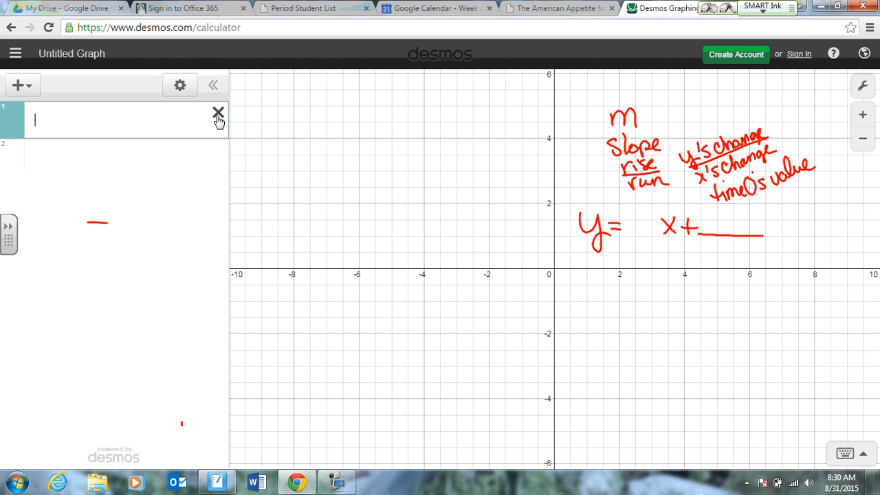
{"action": "mouse_move", "coordinate": [181, 423]}
{"action": "left_mouse_down"}
{"action": "mouse_move", "coordinate": [132, 250]}
{"action": "mouse_move", "coordinate": [97, 222]}
{"action": "left_mouse_up"}
{"action": "mouse_move", "coordinate": [443, 269]}
{"action": "left_mouse_down"}
{"action": "mouse_move", "coordinate": [679, 325]}
{"action": "mouse_move", "coordinate": [709, 105]}
{"action": "mouse_move", "coordinate": [534, 175]}
{"action": "left_mouse_up"}
{"action": "left_click_drag", "start_coordinate": [670, 189], "coordinate": [728, 151]}
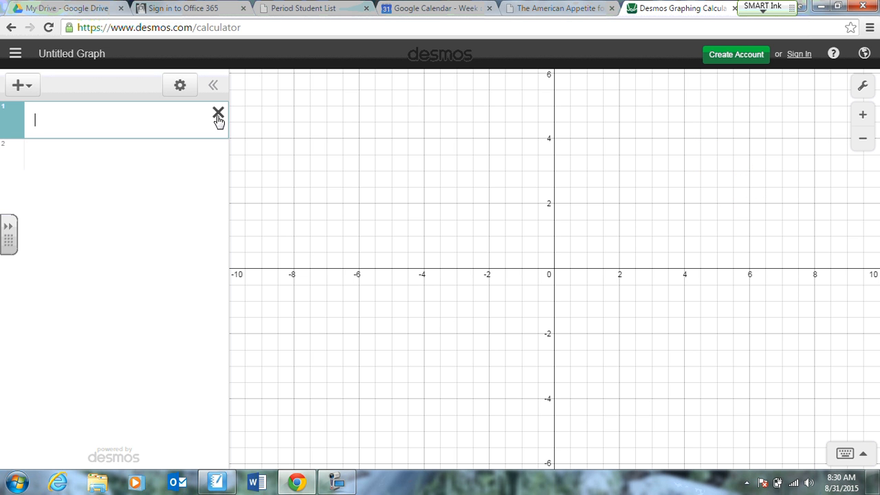
Insert a new table in the cleared graph and switch back to the sweetener data in SMART Notebook.
{"action": "left_click", "coordinate": [28, 91]}
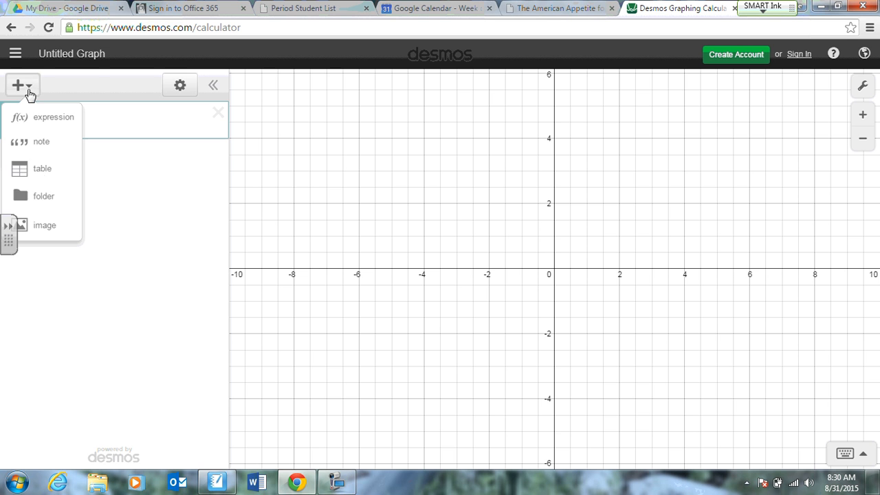
{"action": "left_click", "coordinate": [18, 172]}
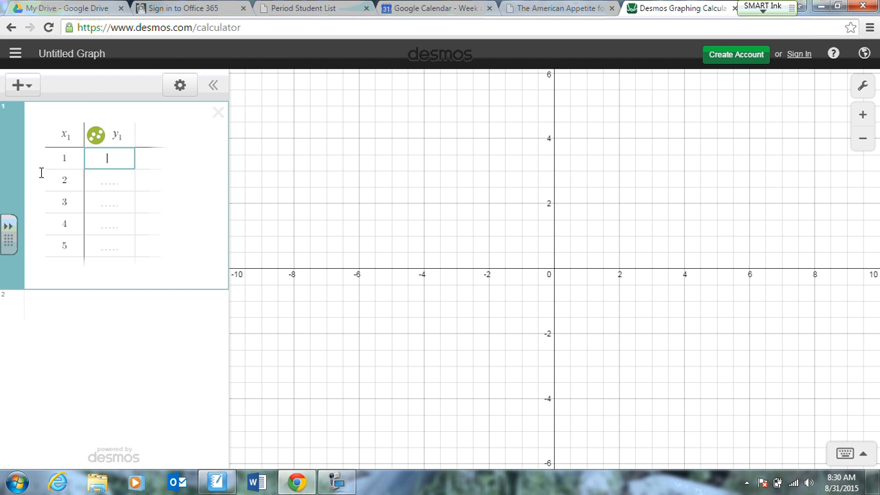
{"action": "left_click", "coordinate": [295, 482]}
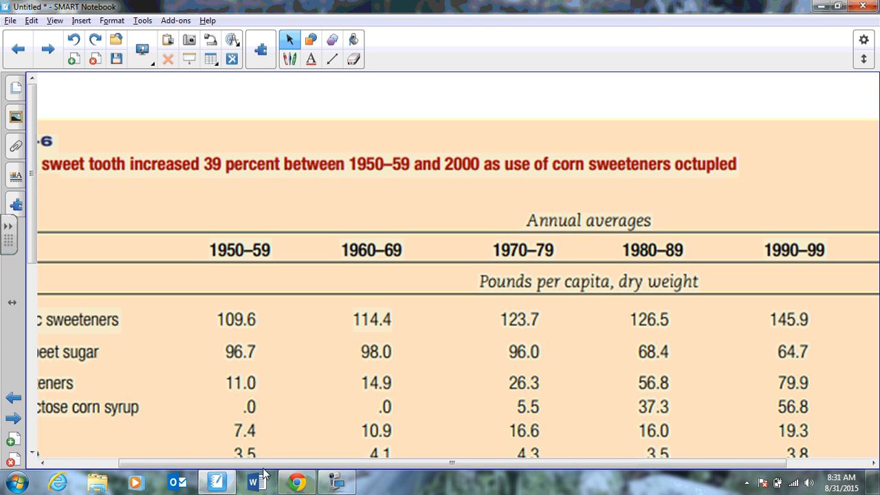
{"action": "left_click", "coordinate": [331, 484]}
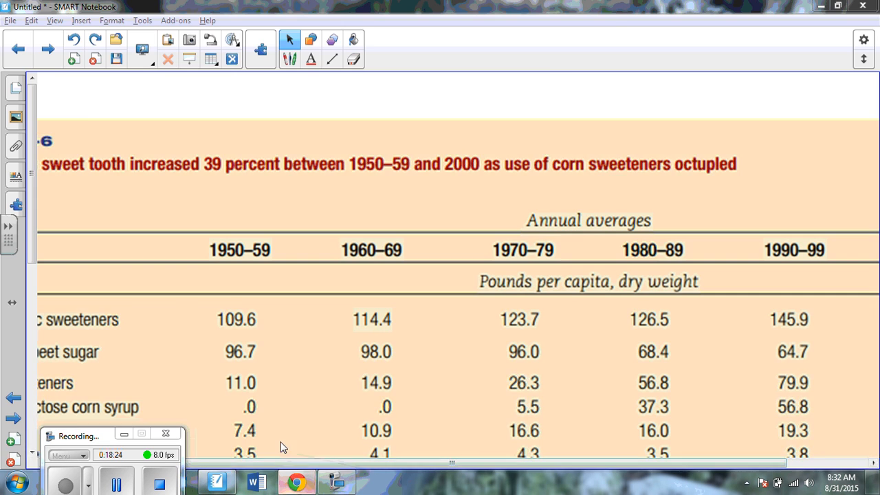
Switch to Desmos in Chrome and enter 55 and 109.6 as the table's first row.
{"action": "left_click", "coordinate": [297, 482]}
{"action": "left_click", "coordinate": [77, 156]}
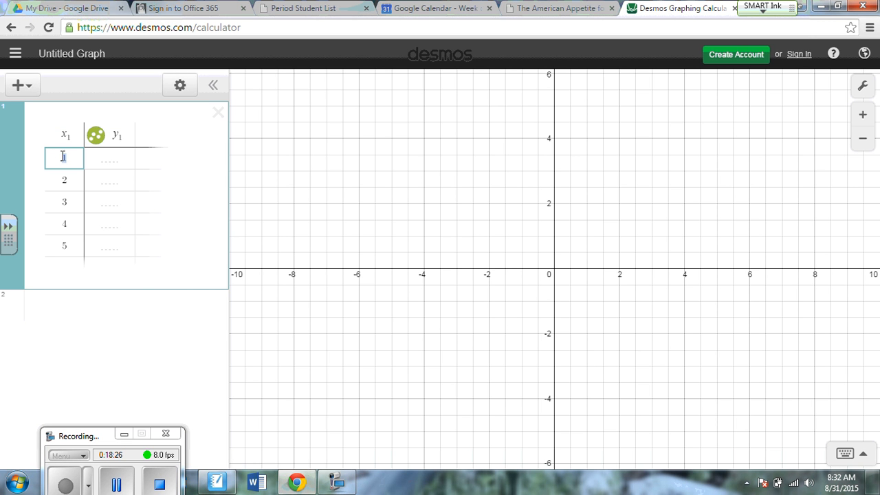
{"action": "type", "text": "55"}
{"action": "left_click", "coordinate": [107, 157]}
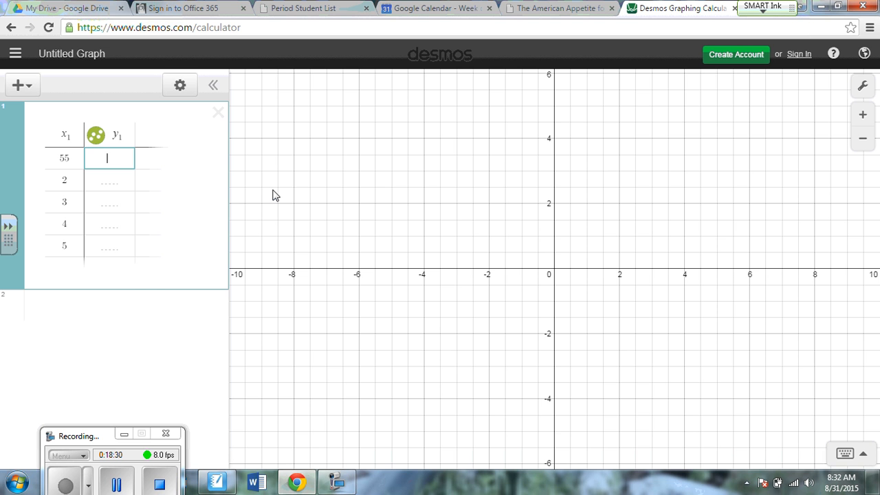
{"action": "type", "text": "109.6"}
Fill the remaining x values of the table with 65, 75, 85 and 95.
{"action": "double_click", "coordinate": [54, 180]}
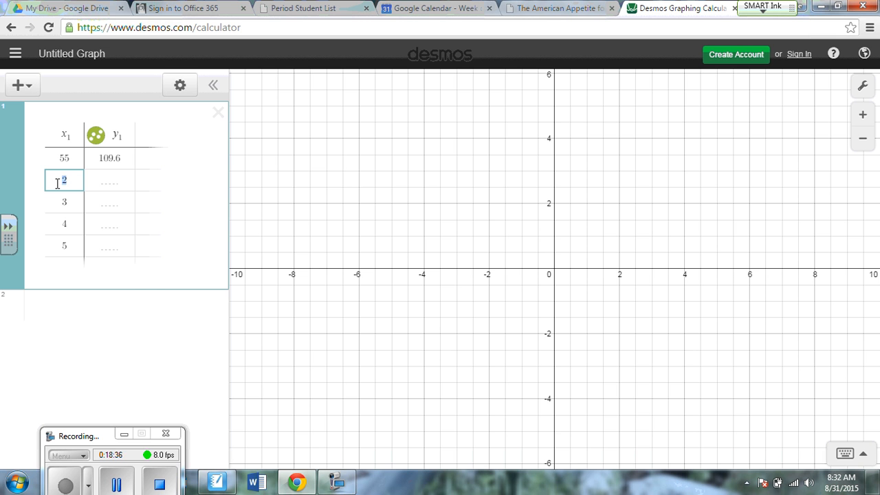
{"action": "type", "text": "65"}
{"action": "double_click", "coordinate": [53, 197]}
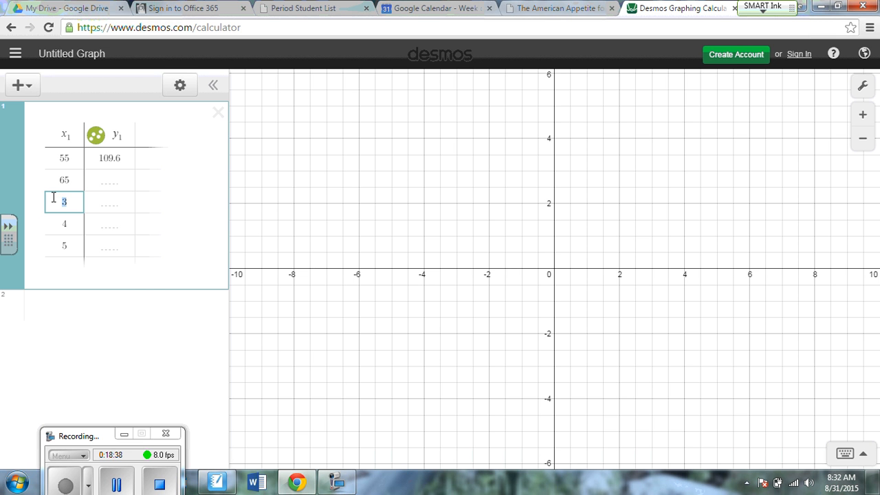
{"action": "type", "text": "75"}
{"action": "double_click", "coordinate": [60, 222]}
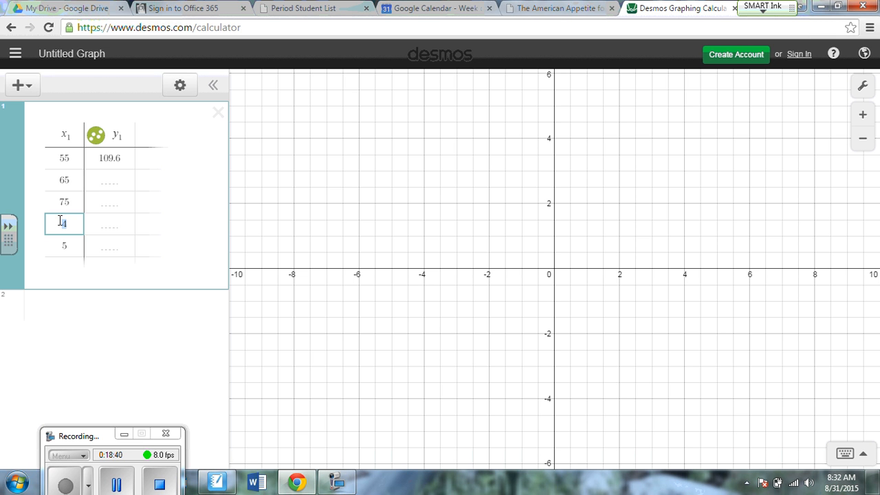
{"action": "type", "text": "85"}
{"action": "double_click", "coordinate": [69, 246]}
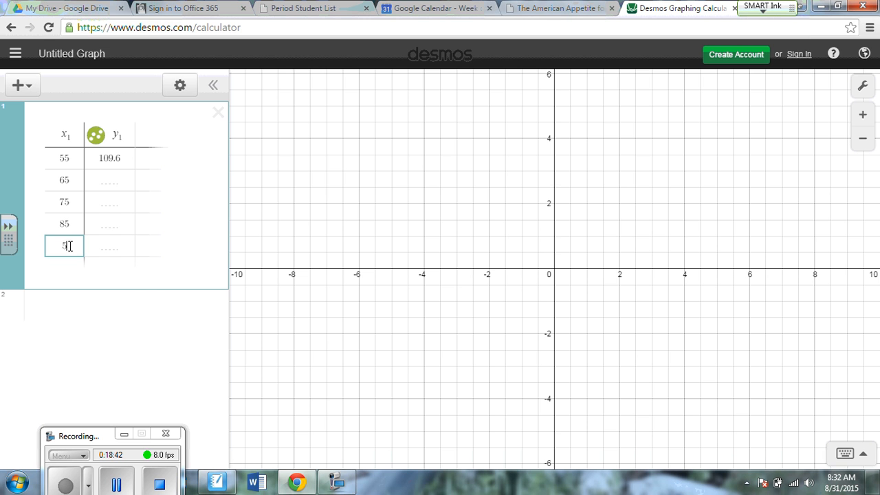
{"action": "left_click_drag", "start_coordinate": [69, 246], "coordinate": [64, 246]}
{"action": "type", "text": "95"}
Enter the y values 114.4, 123.7, 126.5 and 145.9 for x values 65 through 95.
{"action": "left_click", "coordinate": [108, 182]}
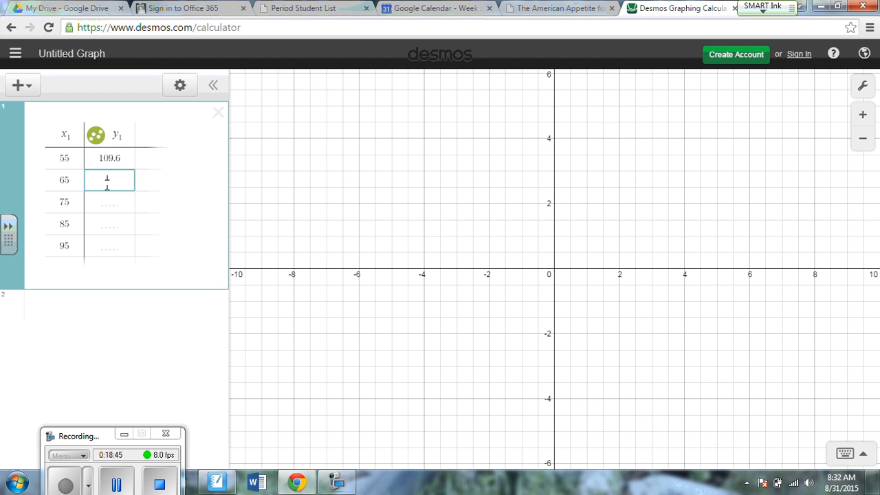
{"action": "type", "text": "114.4"}
{"action": "left_click", "coordinate": [114, 201]}
{"action": "type", "text": "123.7"}
{"action": "left_click", "coordinate": [117, 224]}
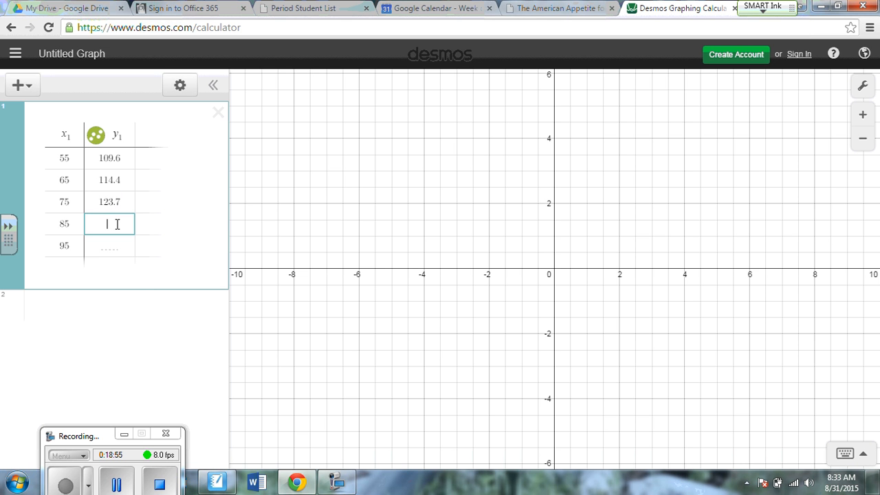
{"action": "type", "text": "126.5"}
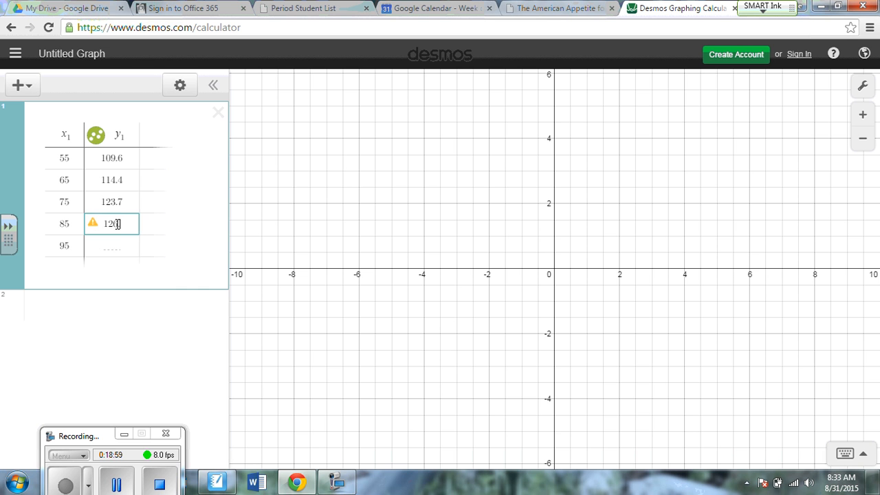
{"action": "left_click", "coordinate": [117, 244]}
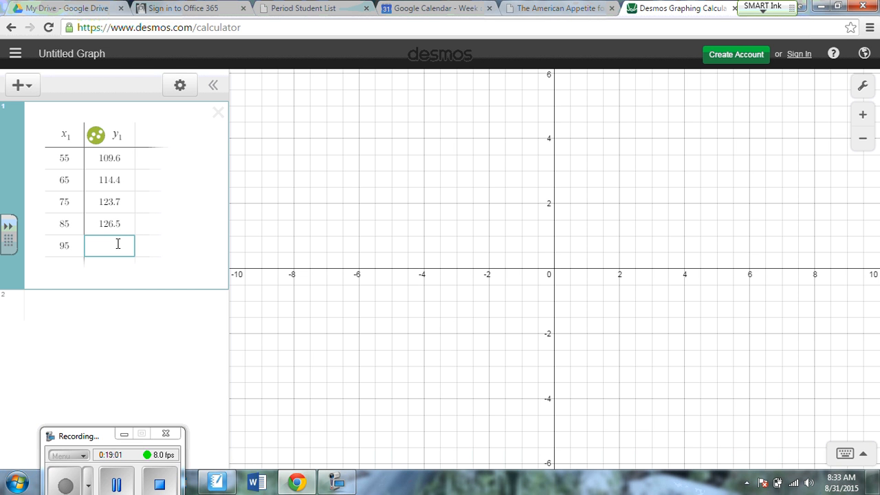
{"action": "type", "text": "145.9"}
{"action": "left_click", "coordinate": [171, 246]}
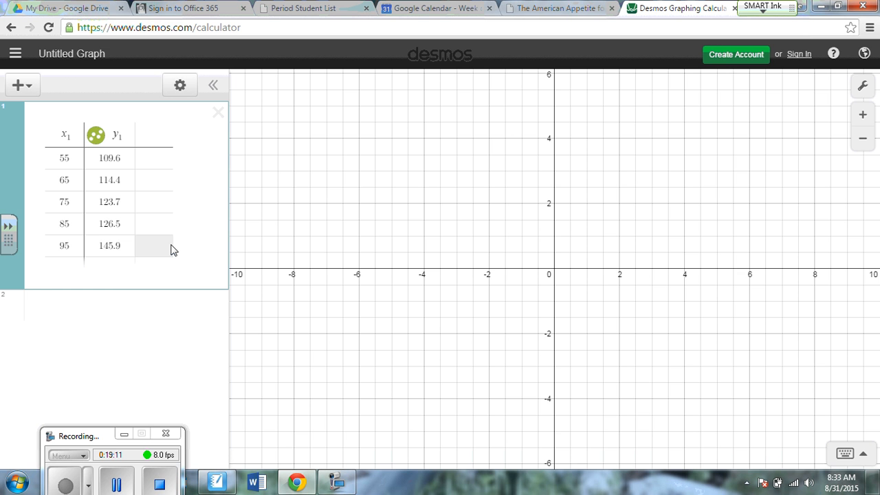
Turn on Projector Mode and set the graph's x-axis range from 50 to 100.
{"action": "left_click", "coordinate": [864, 86]}
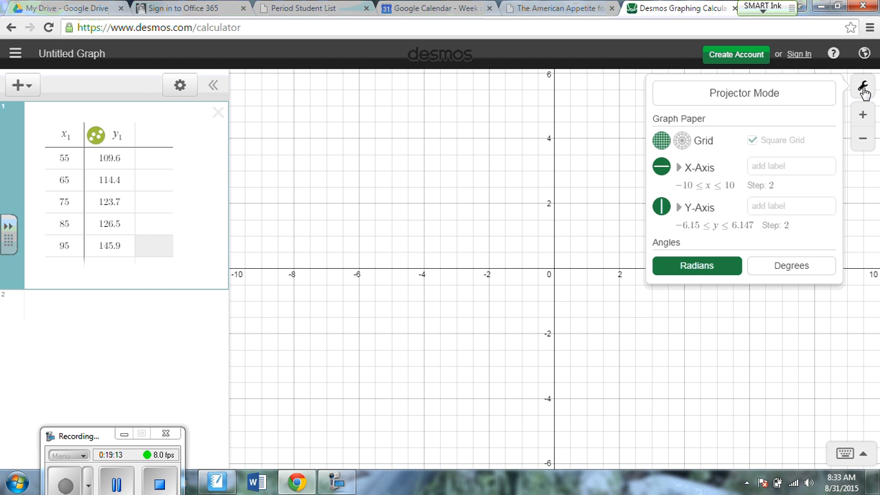
{"action": "left_click", "coordinate": [801, 96]}
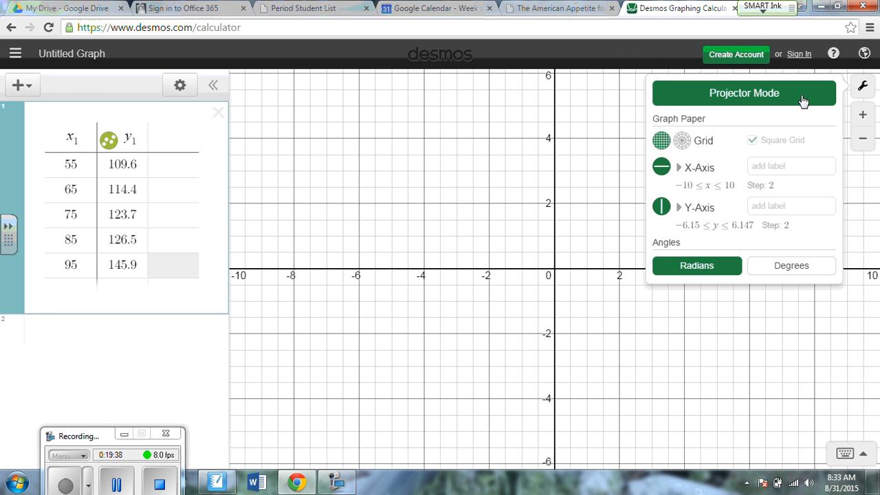
{"action": "left_click", "coordinate": [687, 186]}
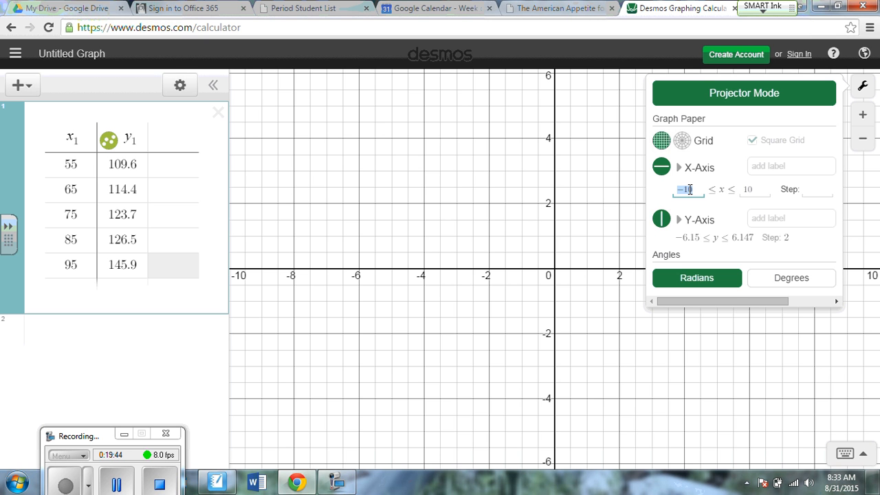
{"action": "type", "text": "50"}
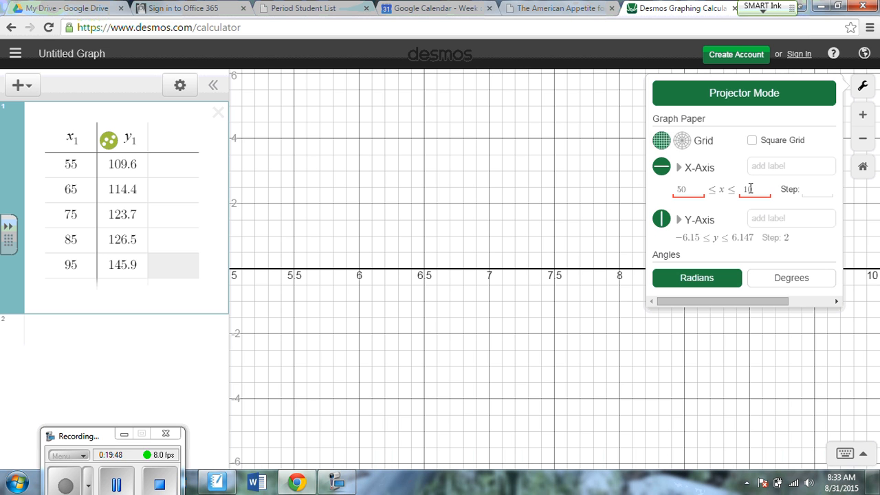
{"action": "left_click_drag", "start_coordinate": [750, 188], "coordinate": [738, 191]}
{"action": "type", "text": "100"}
Set the graph's y-axis range from 100 to 150 and close the graph settings.
{"action": "left_click", "coordinate": [706, 240]}
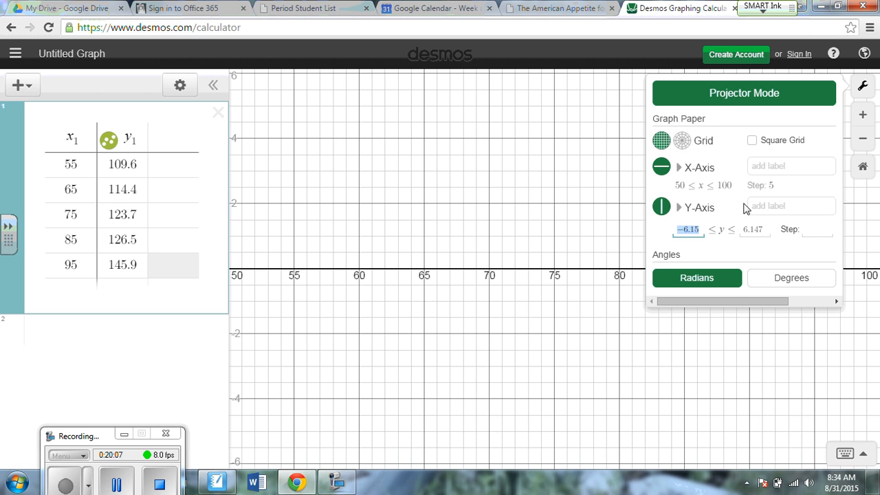
{"action": "type", "text": "100"}
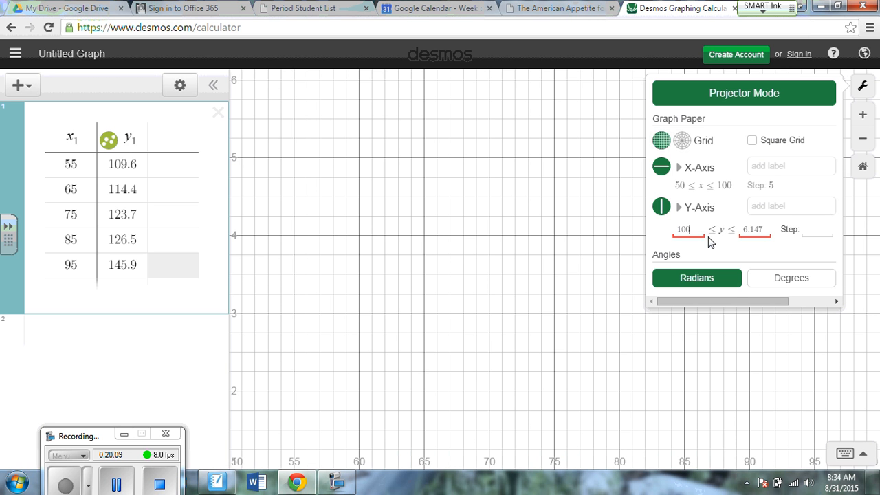
{"action": "left_click_drag", "start_coordinate": [763, 229], "coordinate": [740, 226]}
{"action": "type", "text": "150"}
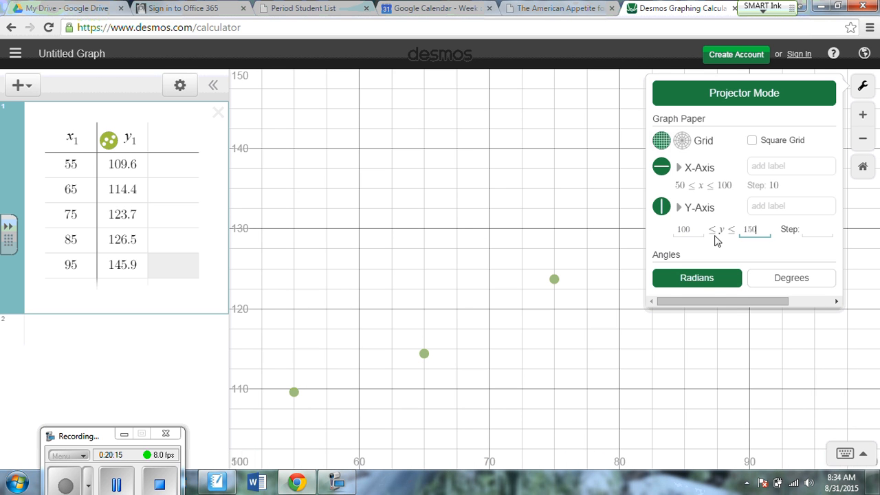
{"action": "left_click", "coordinate": [554, 382]}
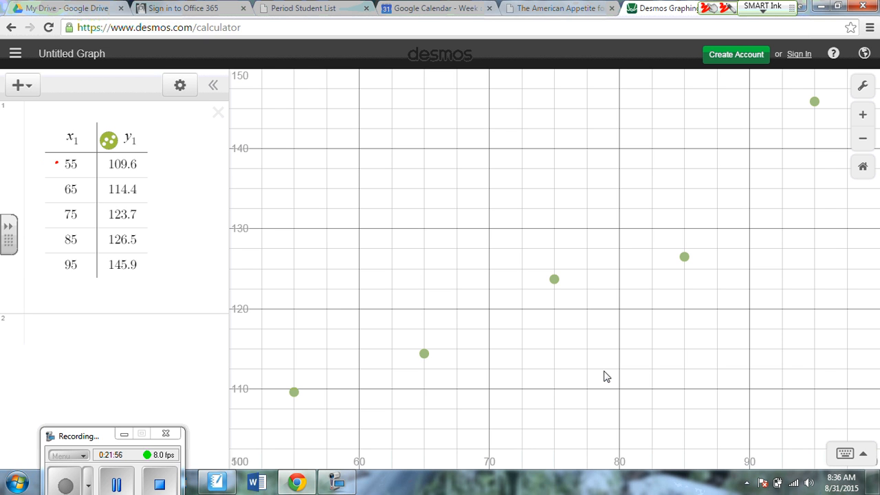
Bracket the first two table intervals in red ink, labelling the x changes 10 and 10 and the y changes 5 and 10.
{"action": "mouse_move", "coordinate": [56, 163]}
{"action": "left_mouse_down"}
{"action": "mouse_move", "coordinate": [46, 187]}
{"action": "mouse_move", "coordinate": [58, 190]}
{"action": "mouse_move", "coordinate": [26, 184]}
{"action": "left_mouse_up"}
{"action": "mouse_move", "coordinate": [31, 173]}
{"action": "left_mouse_down"}
{"action": "mouse_move", "coordinate": [30, 183]}
{"action": "mouse_move", "coordinate": [32, 173]}
{"action": "left_mouse_up"}
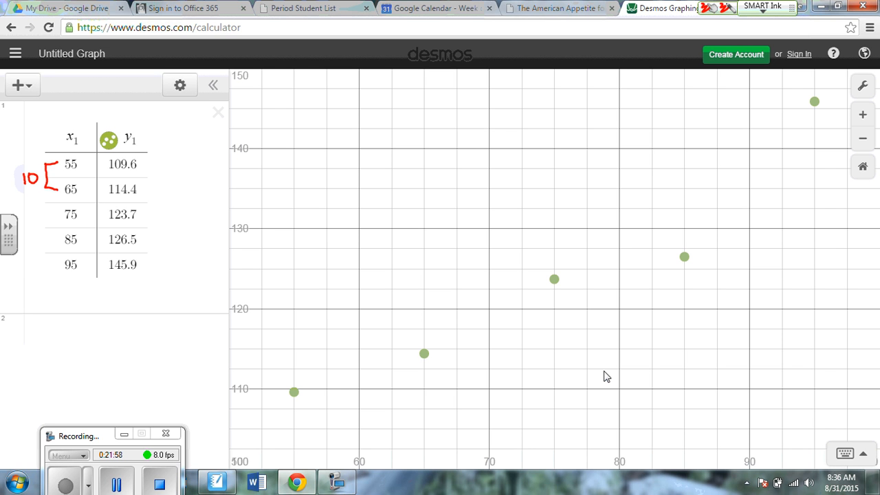
{"action": "mouse_move", "coordinate": [141, 168]}
{"action": "left_mouse_down"}
{"action": "mouse_move", "coordinate": [156, 181]}
{"action": "mouse_move", "coordinate": [145, 192]}
{"action": "left_mouse_up"}
{"action": "left_click_drag", "start_coordinate": [183, 171], "coordinate": [171, 187]}
{"action": "mouse_move", "coordinate": [42, 197]}
{"action": "left_mouse_down"}
{"action": "mouse_move", "coordinate": [56, 196]}
{"action": "mouse_move", "coordinate": [58, 216]}
{"action": "mouse_move", "coordinate": [22, 225]}
{"action": "mouse_move", "coordinate": [31, 209]}
{"action": "left_mouse_up"}
{"action": "mouse_move", "coordinate": [141, 201]}
{"action": "left_mouse_down"}
{"action": "mouse_move", "coordinate": [155, 205]}
{"action": "mouse_move", "coordinate": [142, 218]}
{"action": "left_mouse_up"}
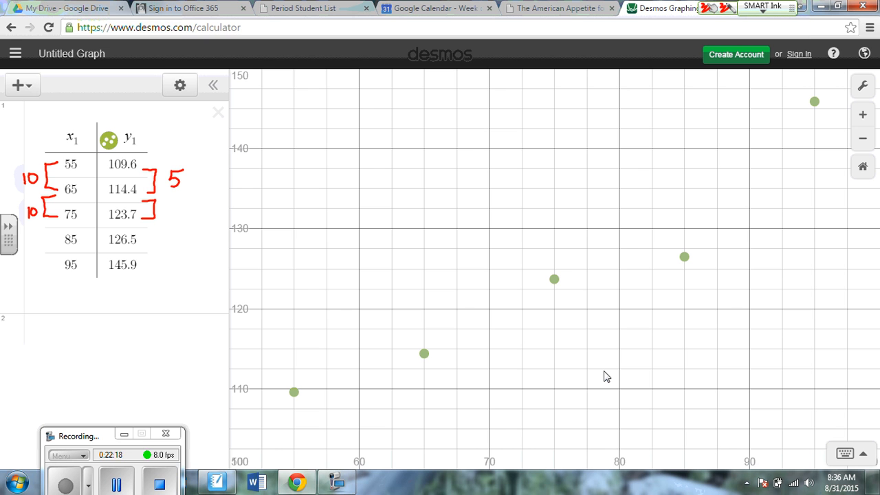
{"action": "mouse_move", "coordinate": [176, 203]}
{"action": "left_mouse_down"}
{"action": "mouse_move", "coordinate": [169, 214]}
{"action": "mouse_move", "coordinate": [185, 203]}
{"action": "left_mouse_up"}
Bracket the last two table intervals in red ink, labelling the x changes 10 and 10 and the y changes 3 and 20.
{"action": "mouse_move", "coordinate": [59, 217]}
{"action": "left_mouse_down"}
{"action": "mouse_move", "coordinate": [46, 223]}
{"action": "mouse_move", "coordinate": [60, 245]}
{"action": "mouse_move", "coordinate": [37, 240]}
{"action": "left_mouse_up"}
{"action": "mouse_move", "coordinate": [142, 222]}
{"action": "left_mouse_down"}
{"action": "mouse_move", "coordinate": [154, 232]}
{"action": "mouse_move", "coordinate": [143, 241]}
{"action": "mouse_move", "coordinate": [176, 238]}
{"action": "mouse_move", "coordinate": [169, 244]}
{"action": "left_mouse_up"}
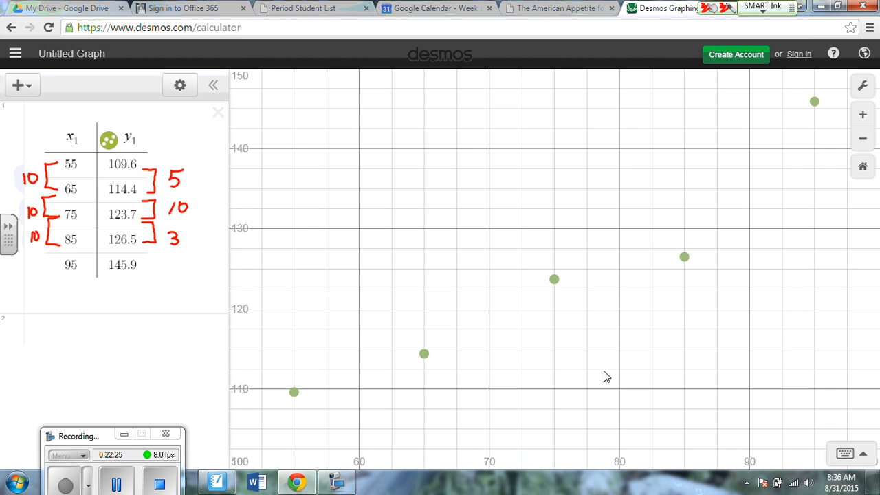
{"action": "mouse_move", "coordinate": [57, 246]}
{"action": "left_mouse_down"}
{"action": "mouse_move", "coordinate": [39, 251]}
{"action": "mouse_move", "coordinate": [56, 268]}
{"action": "mouse_move", "coordinate": [27, 268]}
{"action": "mouse_move", "coordinate": [34, 258]}
{"action": "left_mouse_up"}
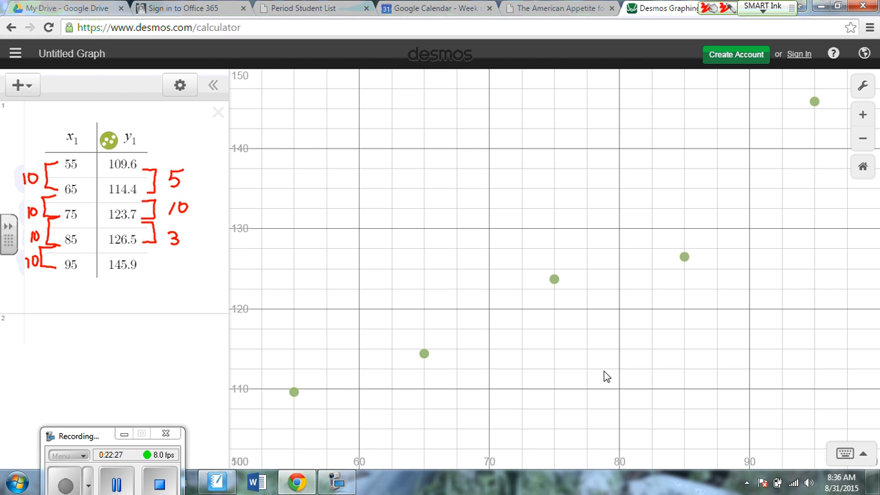
{"action": "mouse_move", "coordinate": [145, 246]}
{"action": "left_mouse_down"}
{"action": "mouse_move", "coordinate": [159, 265]}
{"action": "mouse_move", "coordinate": [146, 265]}
{"action": "mouse_move", "coordinate": [176, 265]}
{"action": "left_mouse_up"}
{"action": "mouse_move", "coordinate": [183, 257]}
{"action": "left_mouse_down"}
{"action": "mouse_move", "coordinate": [179, 264]}
{"action": "mouse_move", "coordinate": [184, 256]}
{"action": "left_mouse_up"}
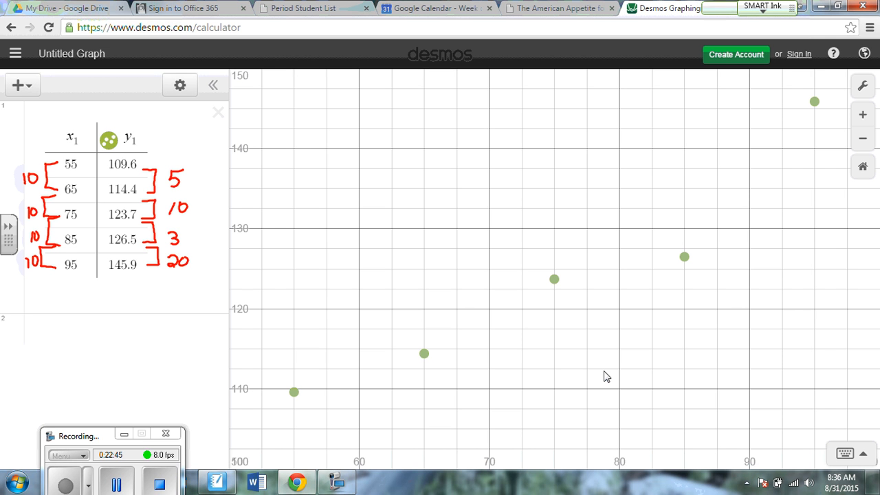
Insert a new expression above the table and begin the line equation y = 3x +.
{"action": "left_click", "coordinate": [21, 85]}
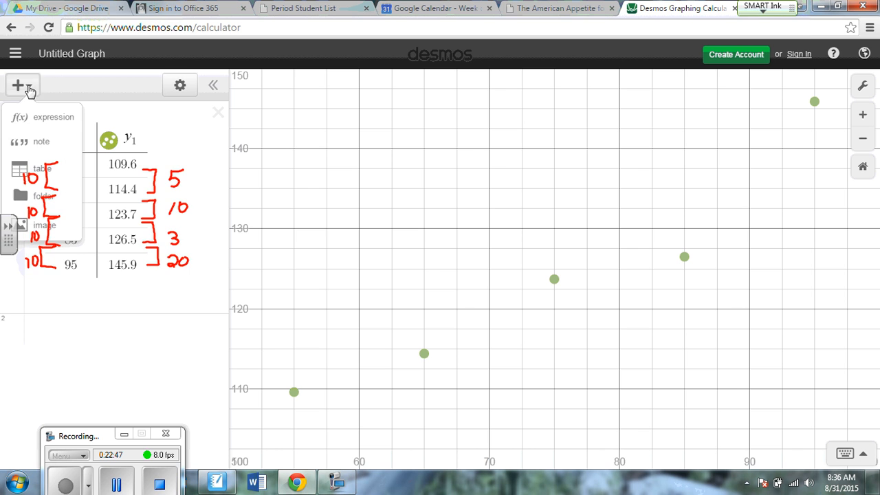
{"action": "left_click", "coordinate": [43, 123]}
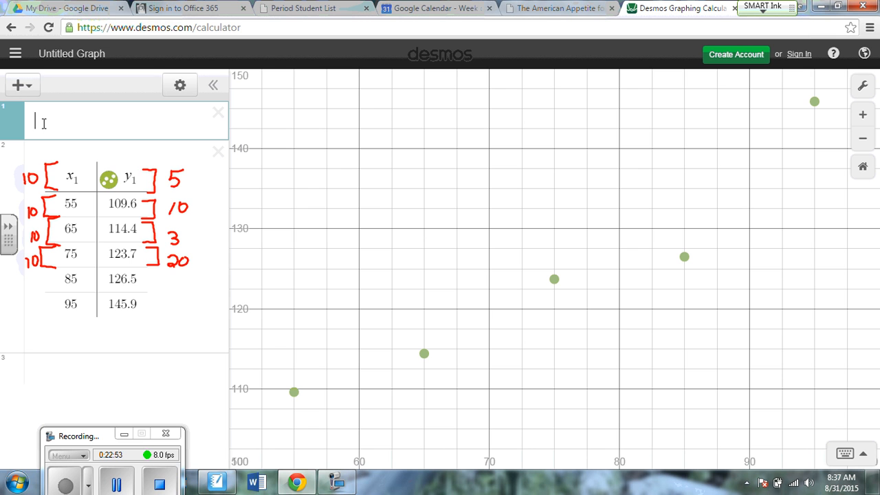
{"action": "type", "text": "y= 3"}
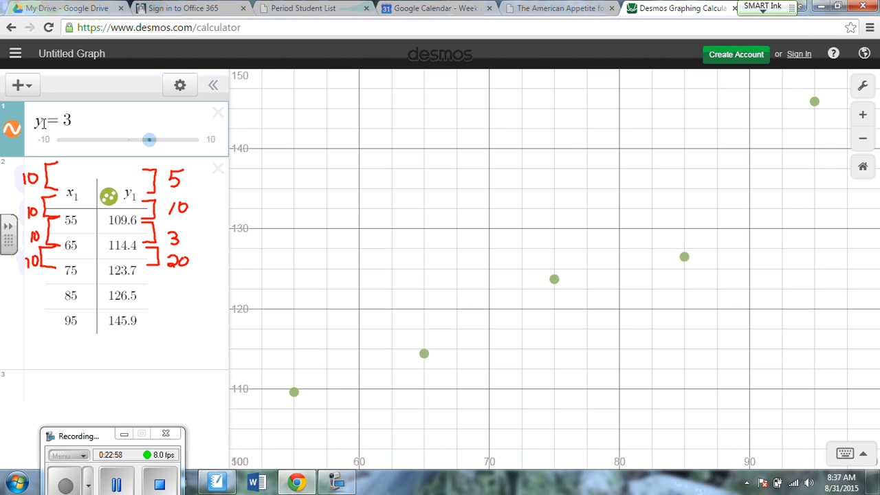
{"action": "type", "text": "x +"}
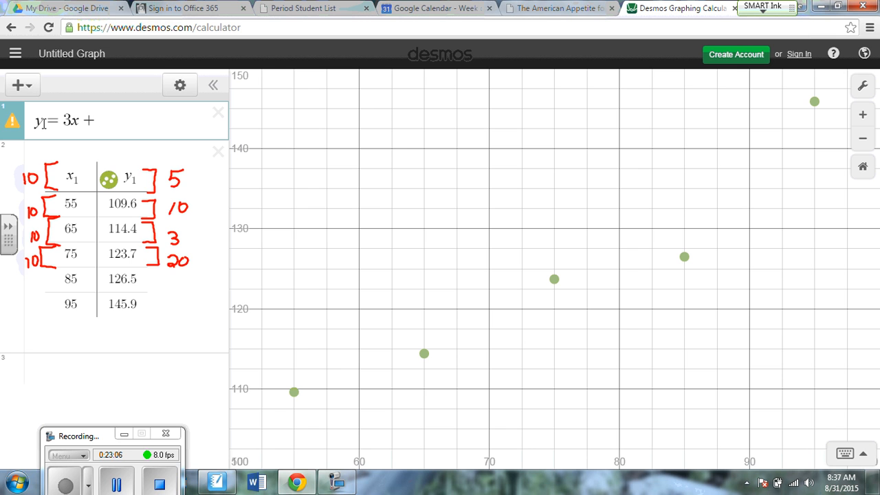
Clear the equation's right-hand side and rewrite the expression as y = 3.
{"action": "key", "text": "BackSpace"}
{"action": "key", "text": "BackSpace"}
{"action": "key", "text": "BackSpace"}
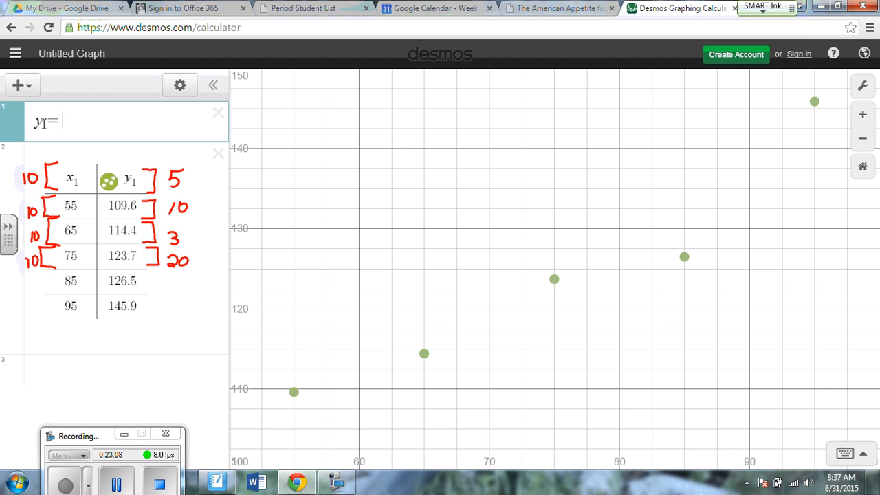
{"action": "type", "text": "m"}
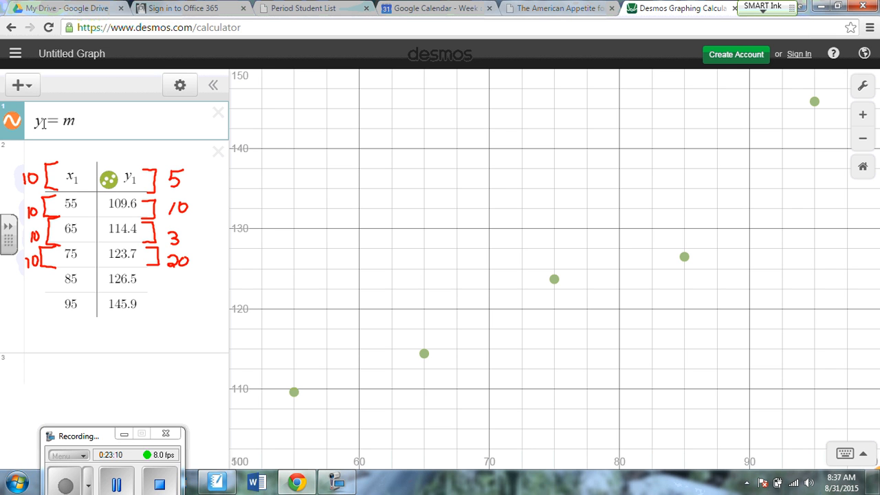
{"action": "key", "text": "BackSpace"}
{"action": "type", "text": "3"}
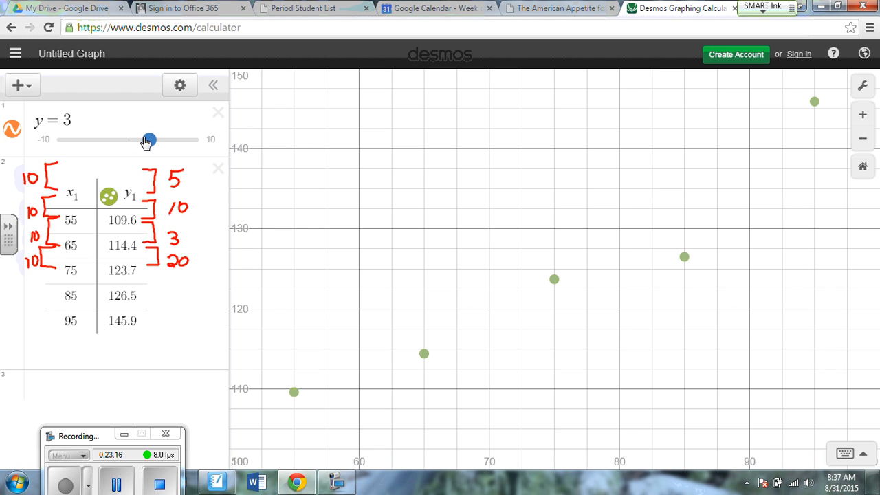
Lower the constant to 1.9 with its slider and append x to make the equation y = 1.9x.
{"action": "left_click_drag", "start_coordinate": [146, 142], "coordinate": [62, 123]}
{"action": "left_click", "coordinate": [99, 125]}
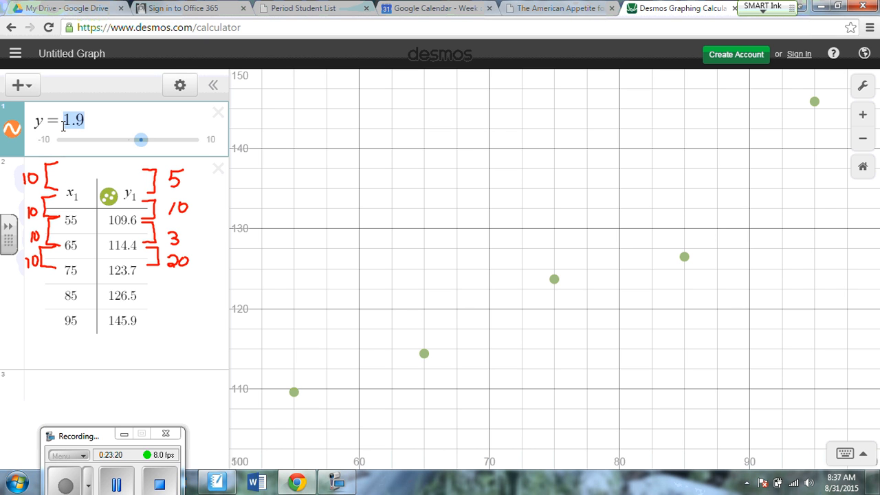
{"action": "left_click", "coordinate": [98, 121]}
{"action": "type", "text": "x"}
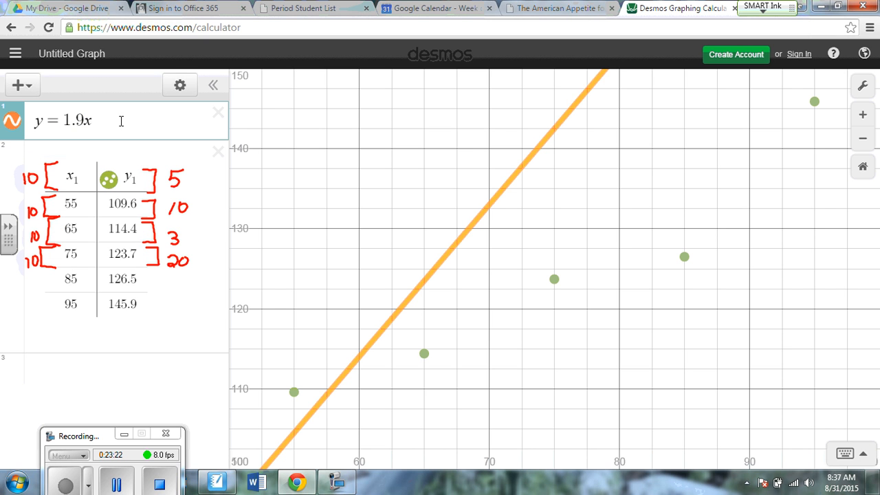
Replace the slope in the line equation with 3 to make it y = 3x.
{"action": "left_click_drag", "start_coordinate": [86, 123], "coordinate": [66, 128]}
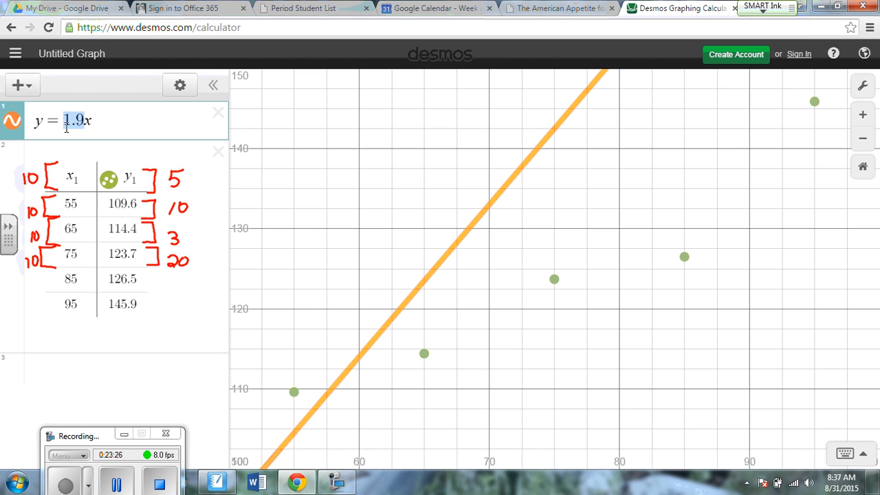
{"action": "type", "text": "3_"}
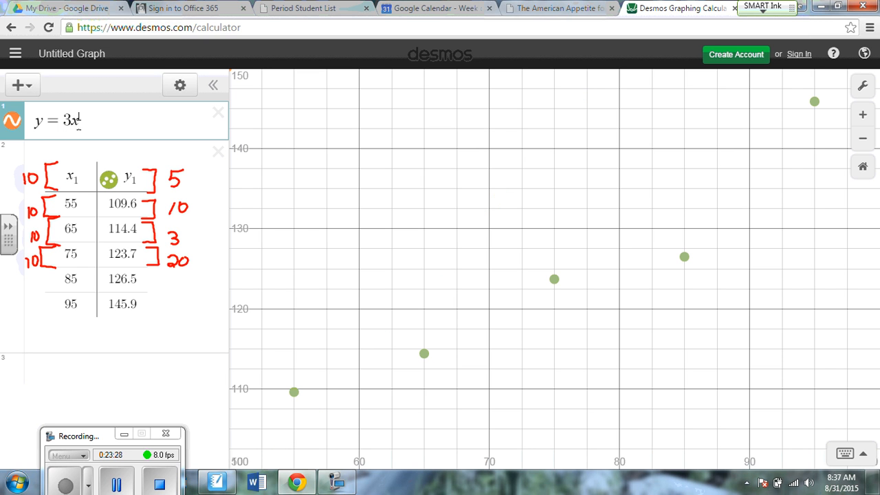
Rewrite the expression as y = 3, lower the constant to -0.6 with its slider, and append x.
{"action": "left_click_drag", "start_coordinate": [79, 121], "coordinate": [64, 123]}
{"action": "key", "text": "BackSpace"}
{"action": "type", "text": "3"}
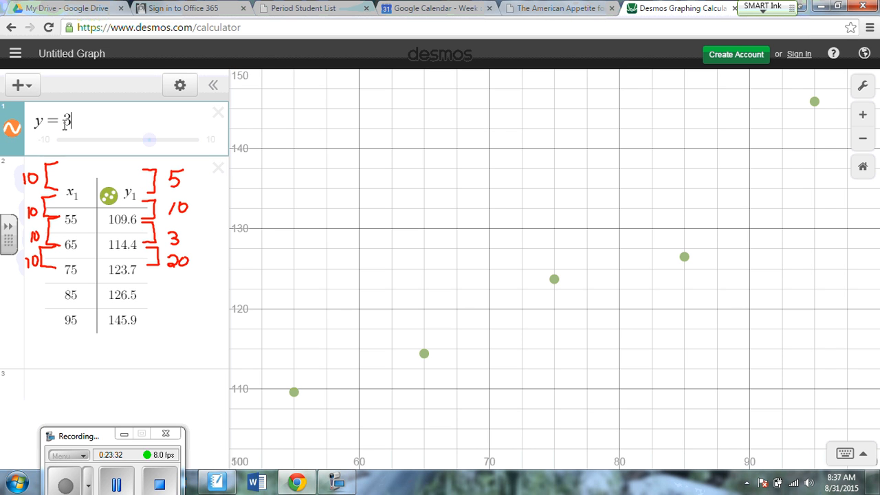
{"action": "left_click", "coordinate": [147, 139]}
{"action": "left_click_drag", "start_coordinate": [146, 140], "coordinate": [124, 141]}
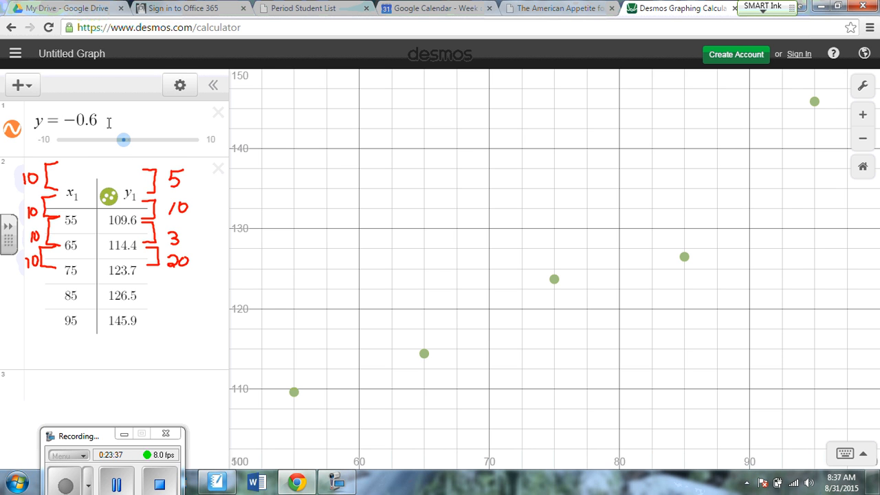
{"action": "left_click", "coordinate": [107, 121]}
{"action": "type", "text": "x"}
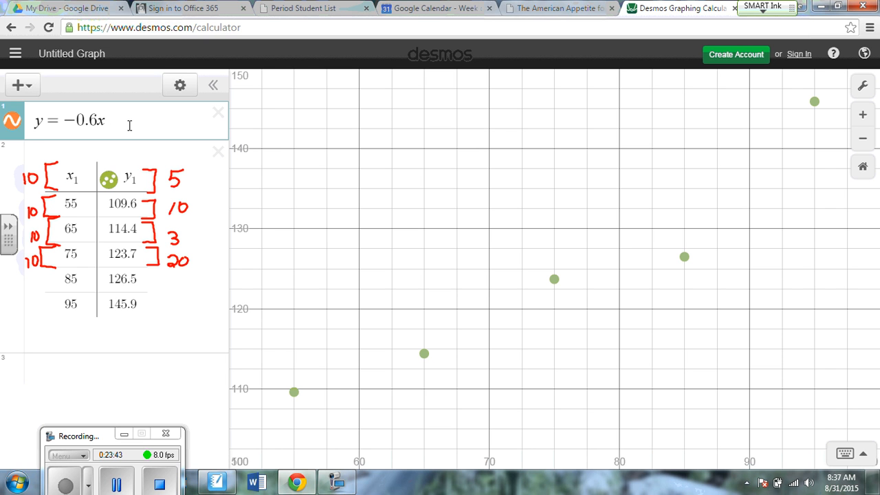
Turn the equation into the general form y = mx + b and add sliders for b and m.
{"action": "type", "text": "+b"}
{"action": "left_click", "coordinate": [97, 148]}
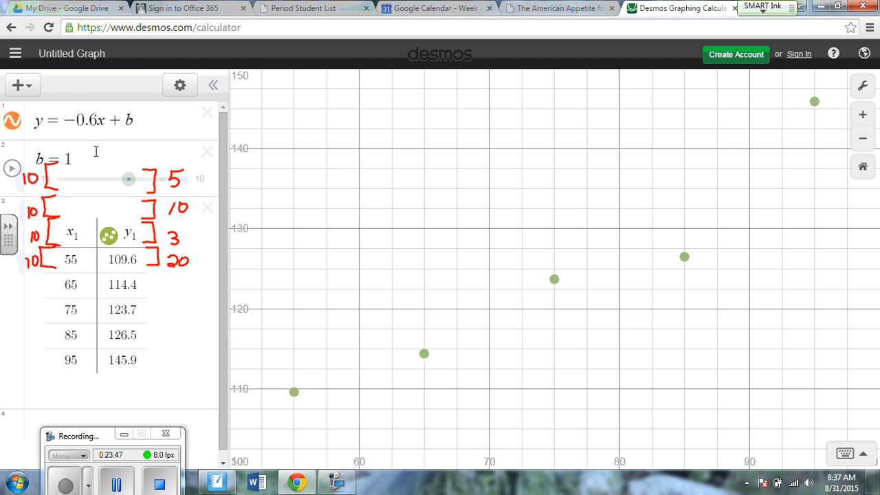
{"action": "left_click_drag", "start_coordinate": [95, 122], "coordinate": [69, 126]}
{"action": "type", "text": "m"}
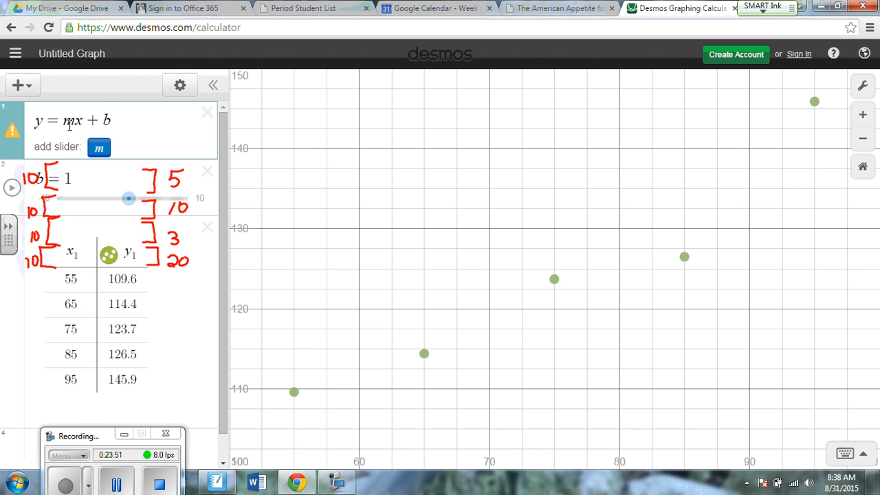
{"action": "left_click", "coordinate": [98, 146]}
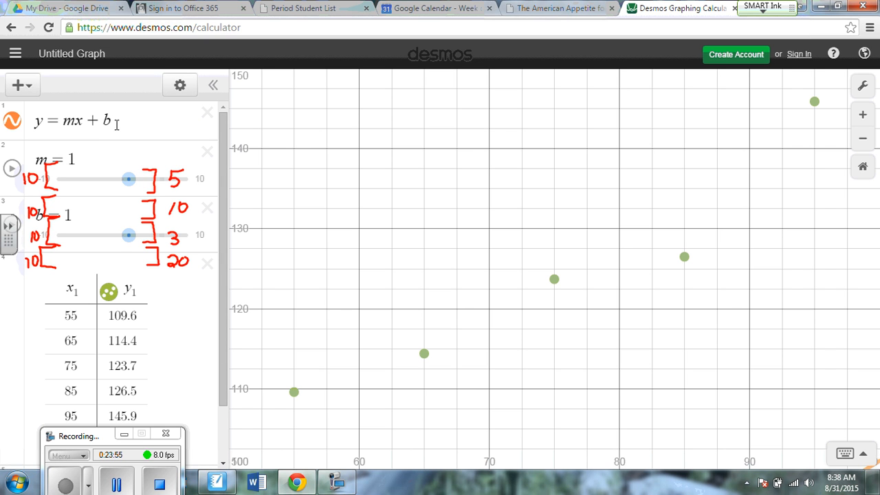
Delete the line equation with its m and b sliders, and clear the red ink annotations over the table.
{"action": "left_click_drag", "start_coordinate": [117, 124], "coordinate": [17, 134]}
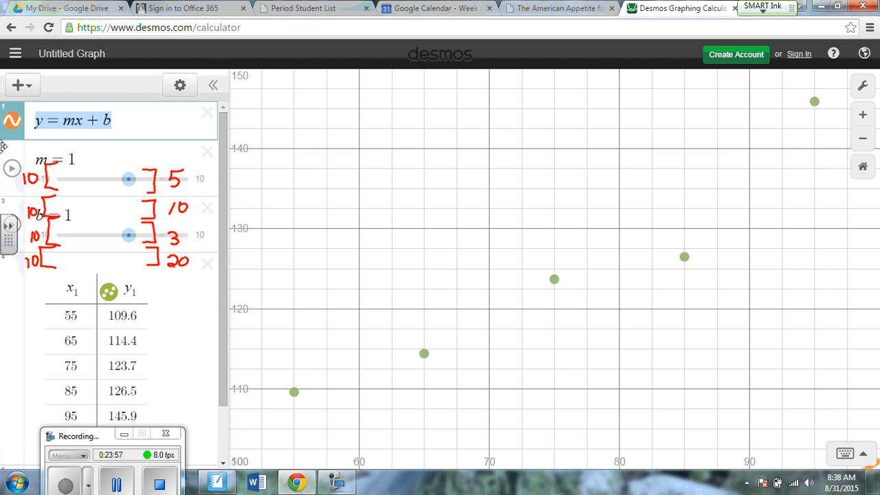
{"action": "left_click", "coordinate": [207, 153]}
{"action": "left_click", "coordinate": [199, 198]}
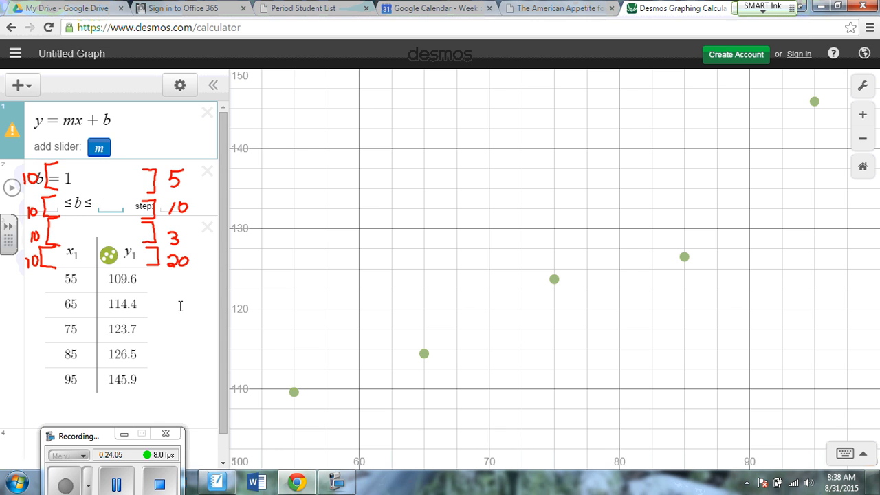
{"action": "mouse_move", "coordinate": [208, 233]}
{"action": "left_mouse_down"}
{"action": "mouse_move", "coordinate": [19, 225]}
{"action": "mouse_move", "coordinate": [70, 303]}
{"action": "left_mouse_up"}
{"action": "left_click", "coordinate": [125, 228]}
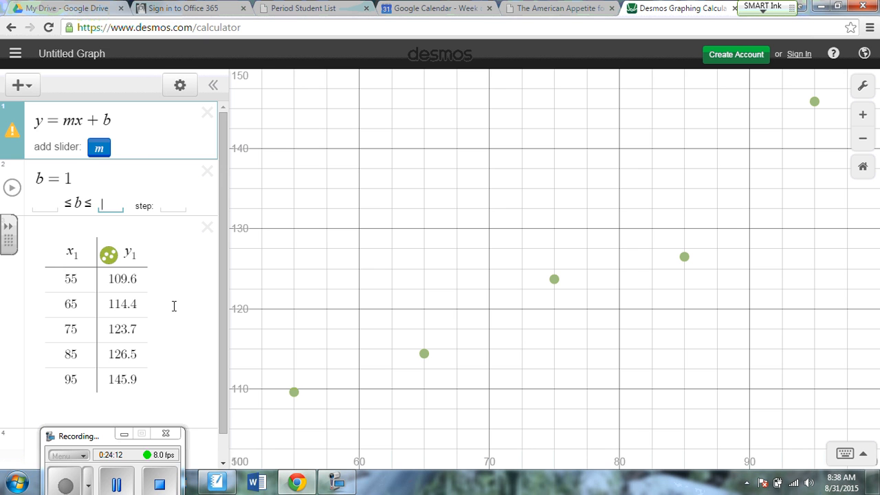
{"action": "left_click", "coordinate": [206, 113]}
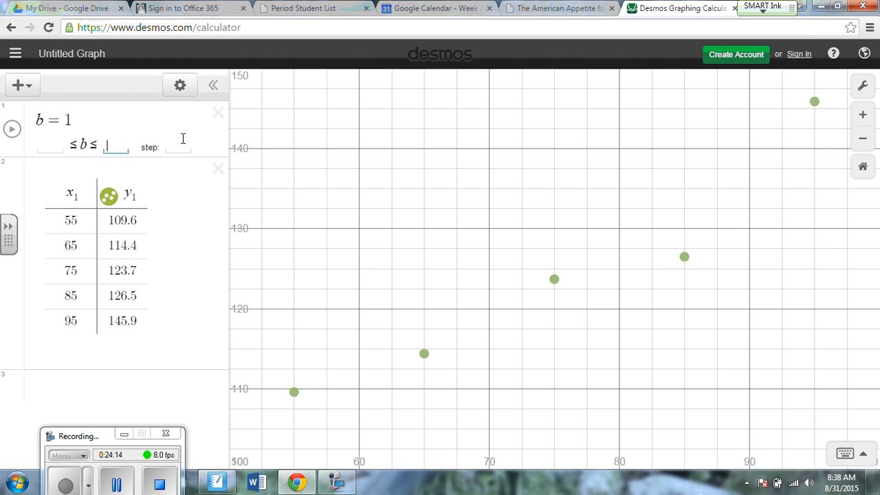
{"action": "left_click", "coordinate": [215, 113]}
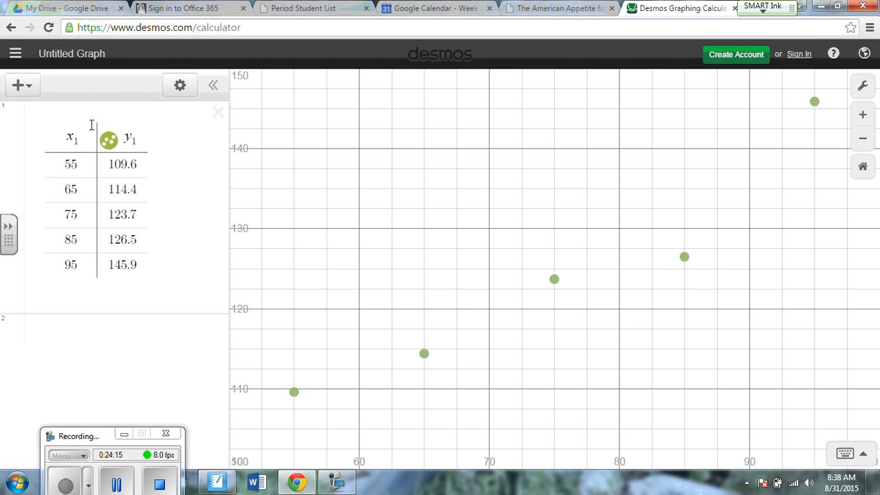
Insert a new expression y = mx + b above the table with sliders for m and b.
{"action": "left_click", "coordinate": [20, 85]}
{"action": "left_click", "coordinate": [35, 115]}
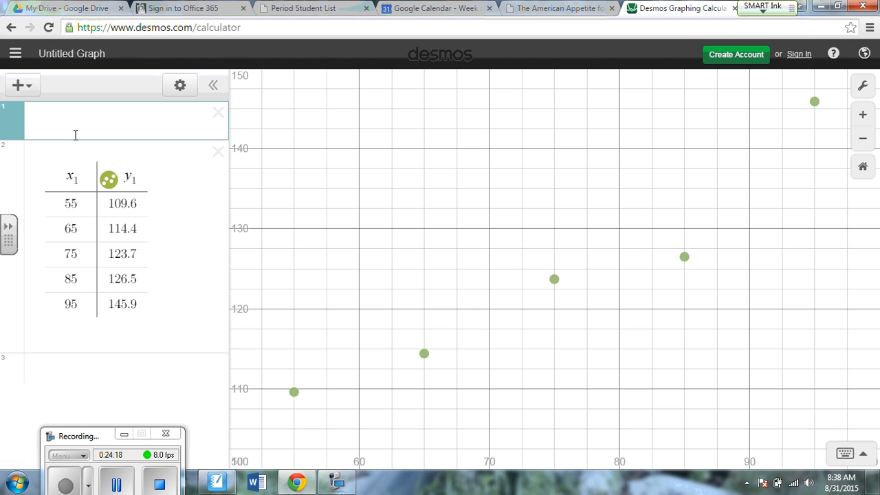
{"action": "type", "text": "y=mx"}
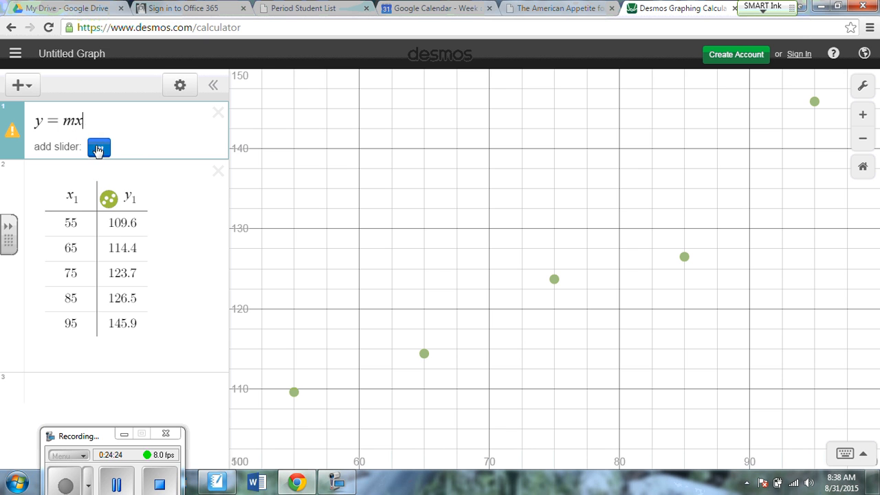
{"action": "left_click", "coordinate": [98, 149]}
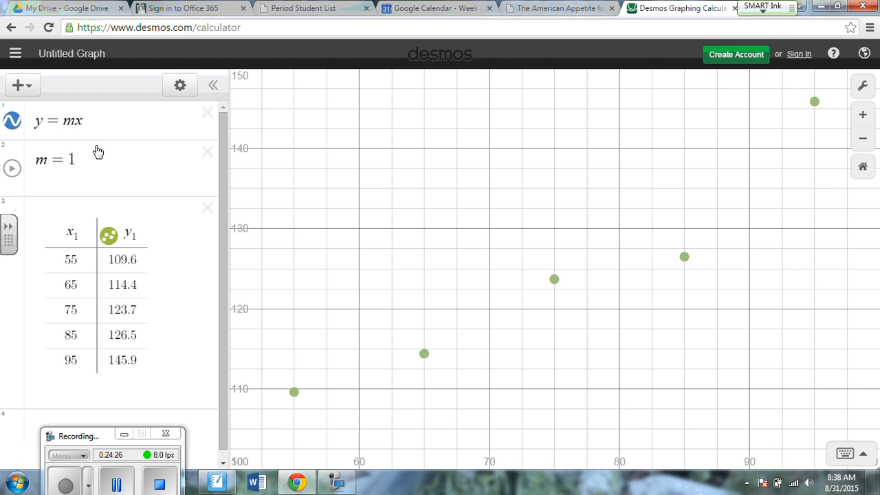
{"action": "left_click", "coordinate": [96, 124]}
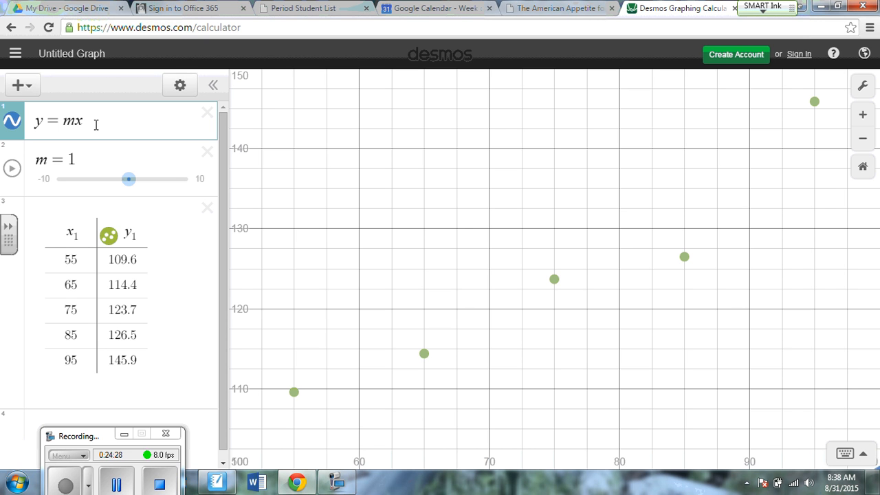
{"action": "type", "text": "+b"}
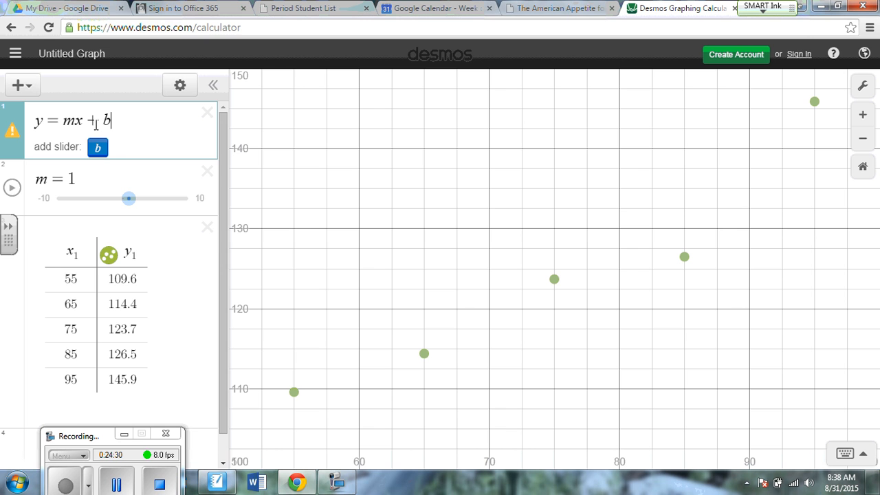
{"action": "left_click", "coordinate": [97, 149]}
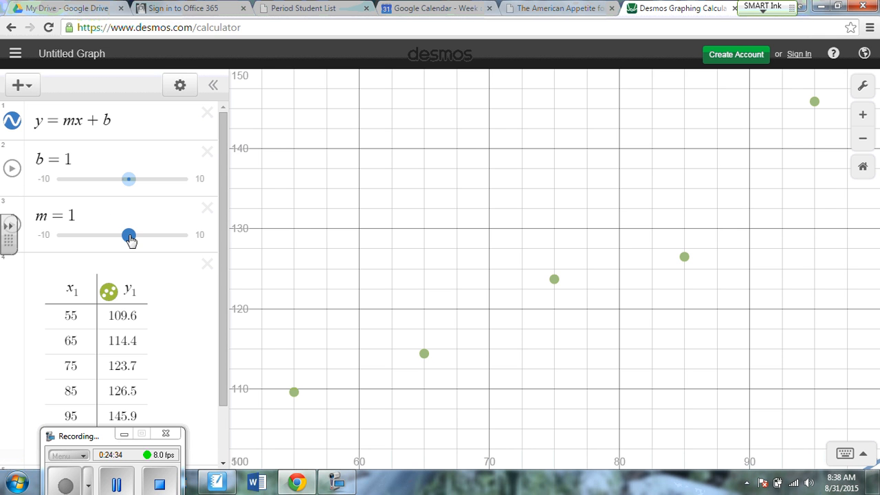
Move the line toward the data points by adjusting the sliders to b = 10 and m = 1.6.
{"action": "left_click_drag", "start_coordinate": [131, 238], "coordinate": [135, 235]}
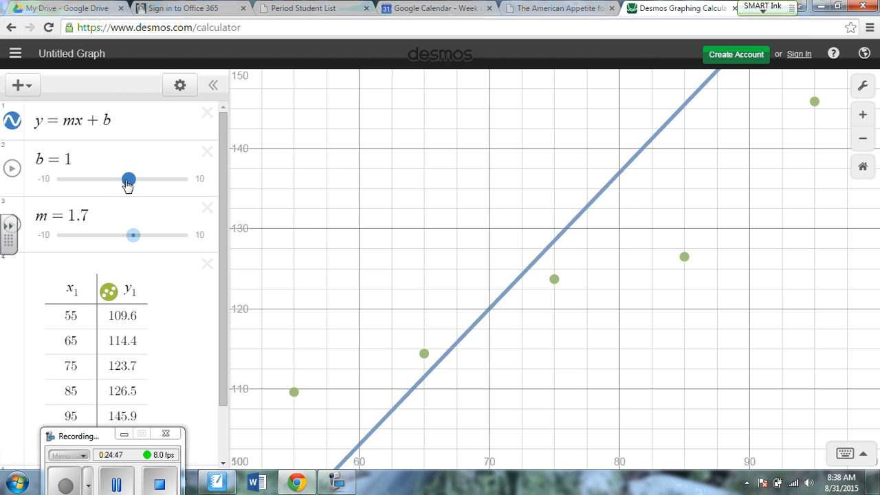
{"action": "left_click_drag", "start_coordinate": [129, 180], "coordinate": [135, 196]}
{"action": "mouse_move", "coordinate": [133, 235]}
{"action": "left_mouse_down"}
{"action": "mouse_move", "coordinate": [137, 244]}
{"action": "mouse_move", "coordinate": [131, 240]}
{"action": "left_mouse_up"}
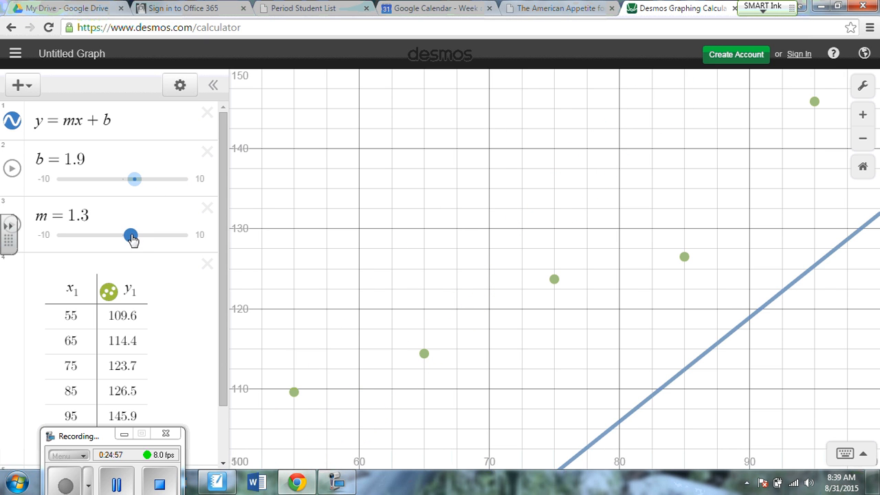
{"action": "left_click", "coordinate": [134, 182]}
{"action": "left_click_drag", "start_coordinate": [133, 182], "coordinate": [200, 192]}
{"action": "left_click_drag", "start_coordinate": [130, 241], "coordinate": [134, 244]}
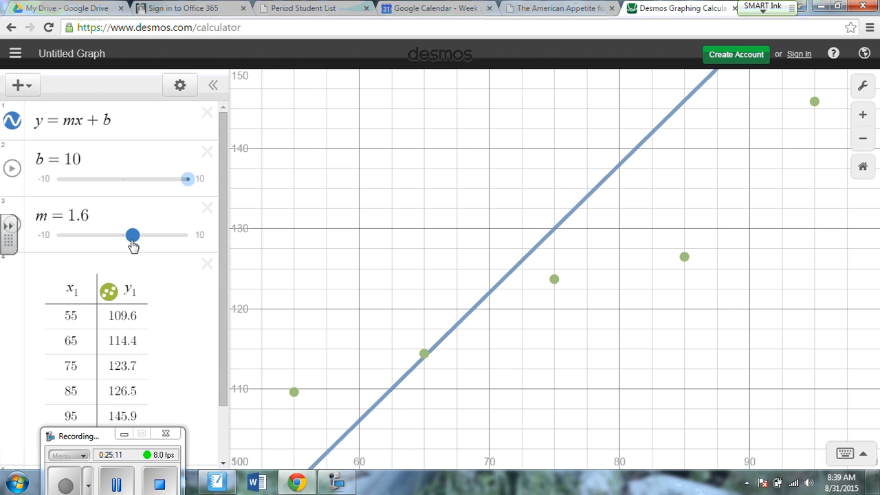
Insert the regression y₁ ~ mx₁ + b above the line equation and plot its residuals.
{"action": "left_click", "coordinate": [31, 87]}
{"action": "left_click", "coordinate": [40, 118]}
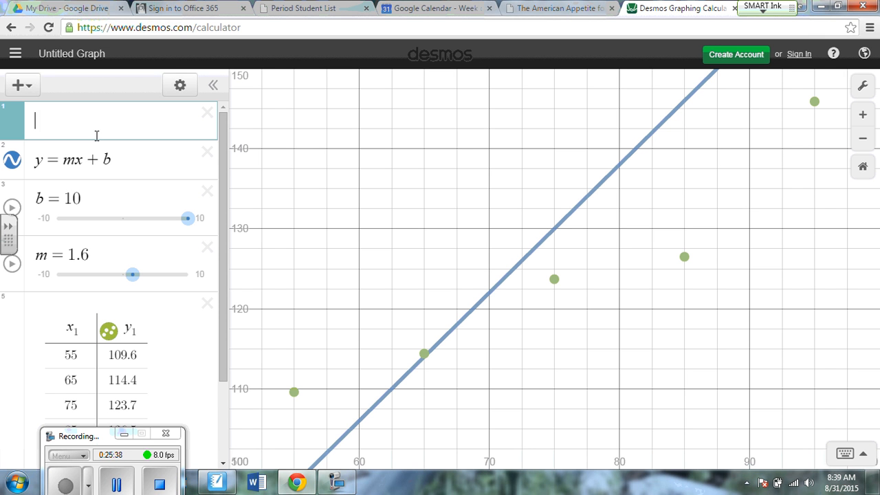
{"action": "type", "text": "y_"}
{"action": "type", "text": "1 "}
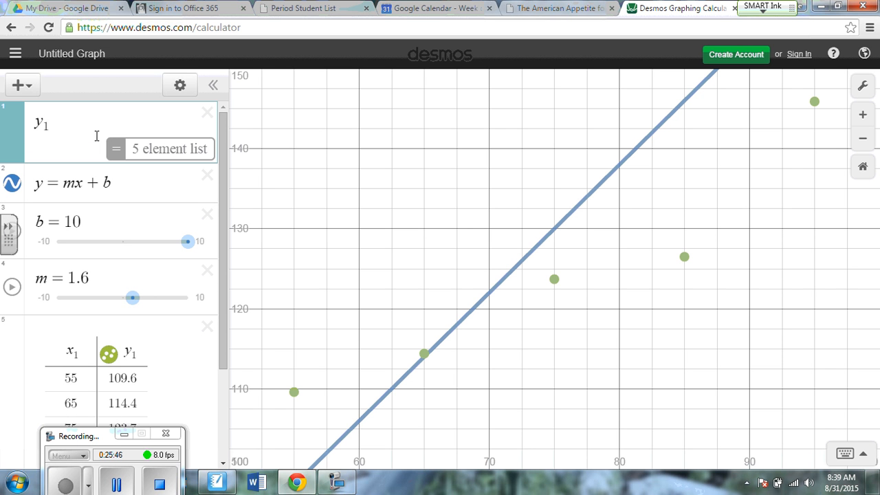
{"action": "type", "text": "~ "}
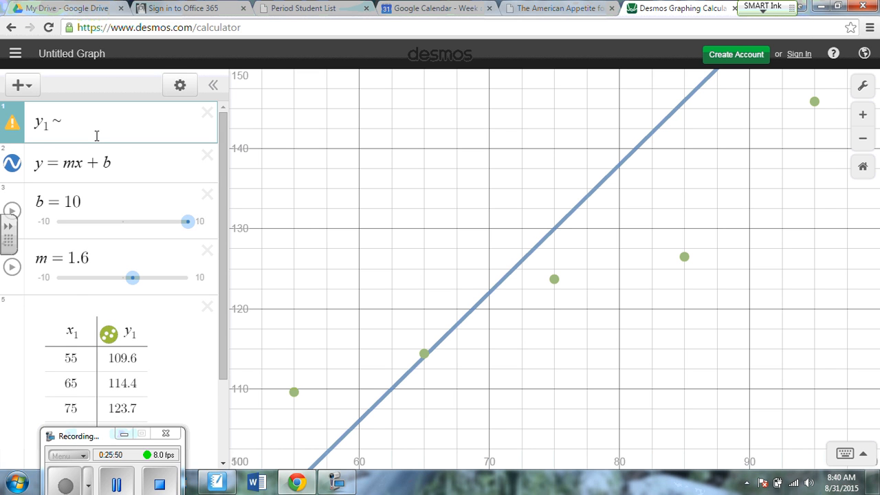
{"action": "type", "text": "m"}
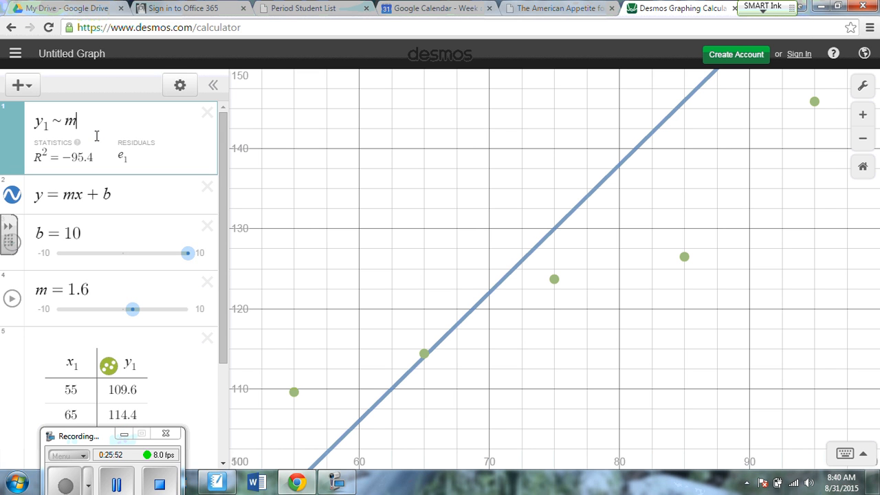
{"action": "type", "text": "x1 "}
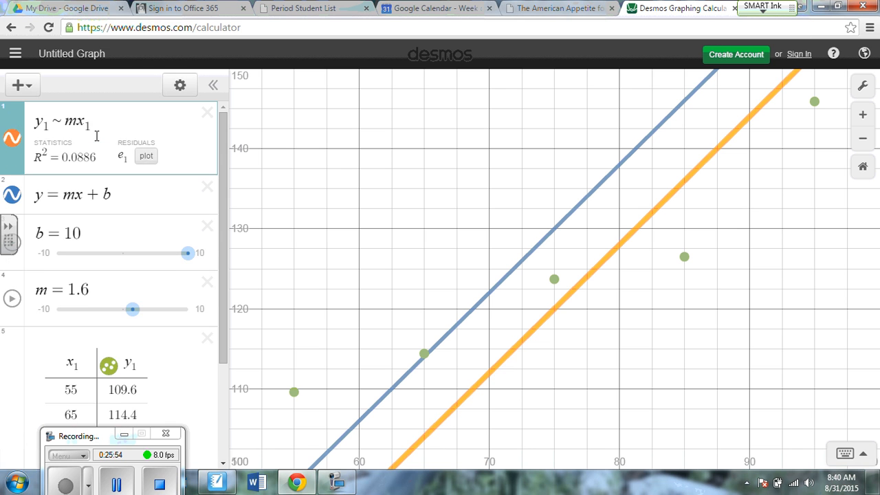
{"action": "type", "text": "+ "}
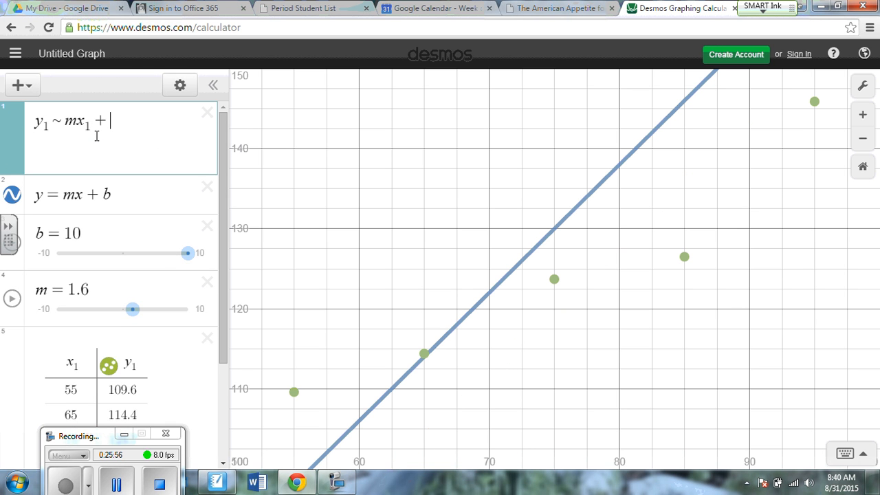
{"action": "type", "text": "b"}
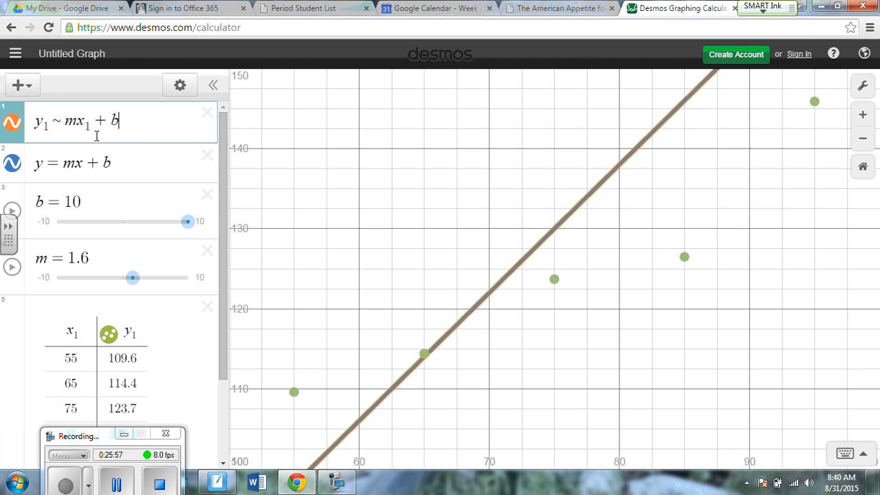
{"action": "key", "text": "Return"}
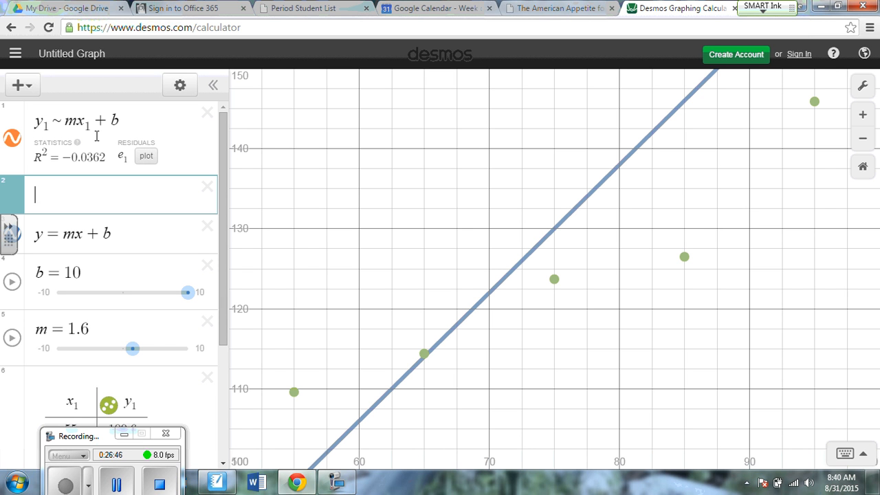
{"action": "left_click", "coordinate": [148, 158]}
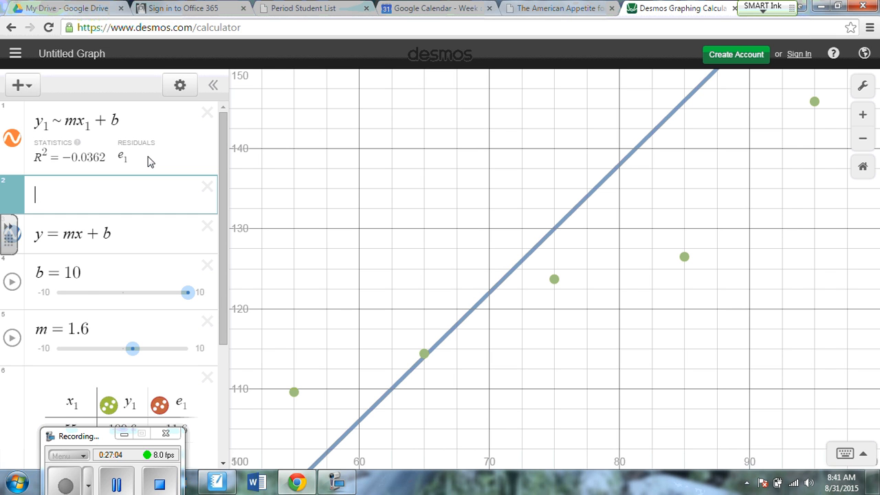
Set the b slider's limits to a minimum of 0 and a maximum of 150.
{"action": "left_click", "coordinate": [83, 290]}
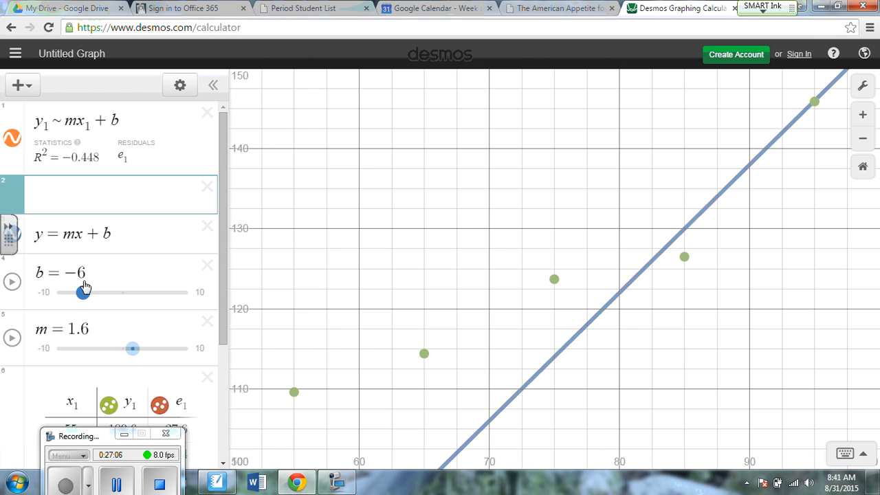
{"action": "left_click", "coordinate": [200, 292]}
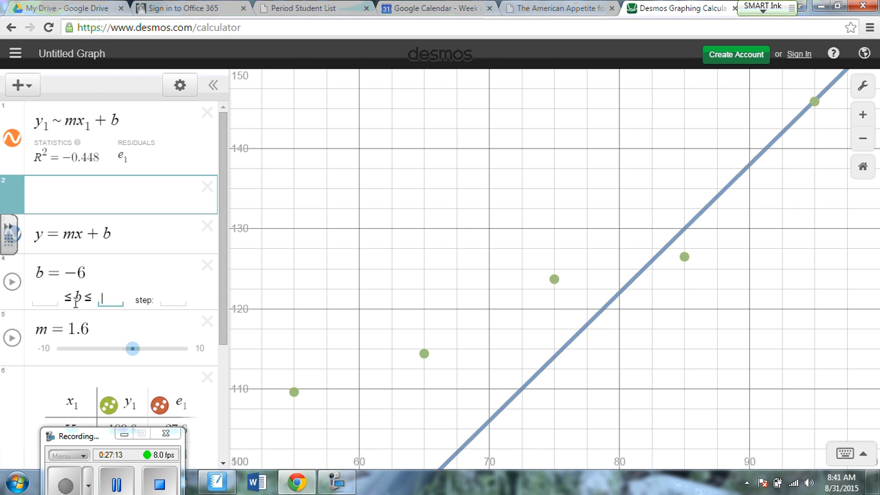
{"action": "type", "text": "150"}
{"action": "left_click", "coordinate": [54, 297]}
{"action": "type", "text": "0"}
{"action": "left_click", "coordinate": [168, 274]}
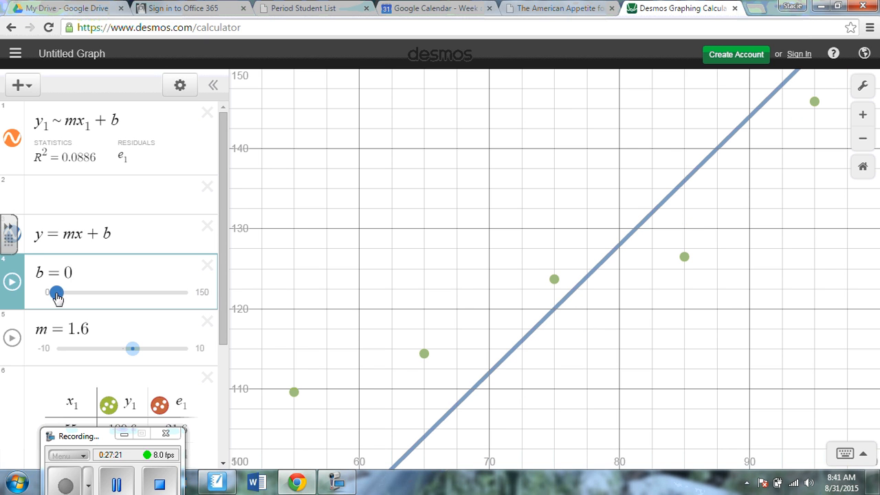
Refit the line to the points by adjusting the sliders to b = 55 and m = 1.
{"action": "left_click_drag", "start_coordinate": [57, 296], "coordinate": [92, 294]}
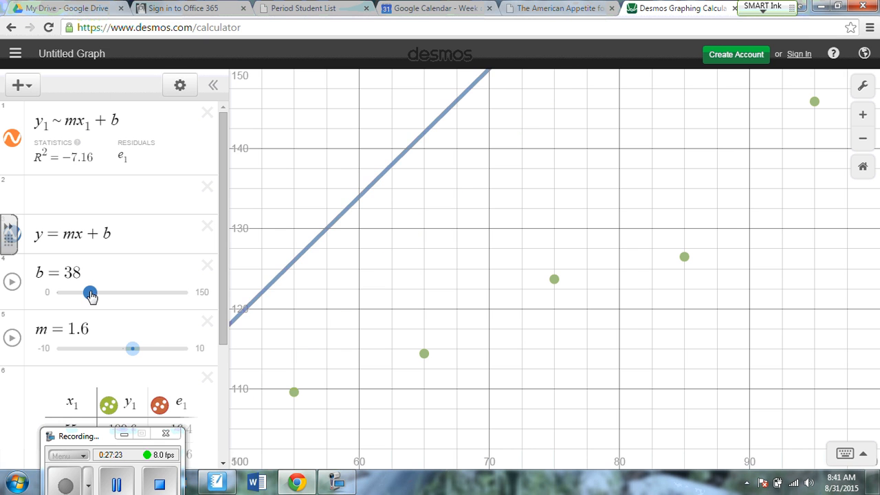
{"action": "mouse_move", "coordinate": [133, 348]}
{"action": "left_mouse_down"}
{"action": "mouse_move", "coordinate": [144, 349]}
{"action": "mouse_move", "coordinate": [122, 349]}
{"action": "mouse_move", "coordinate": [129, 349]}
{"action": "left_mouse_up"}
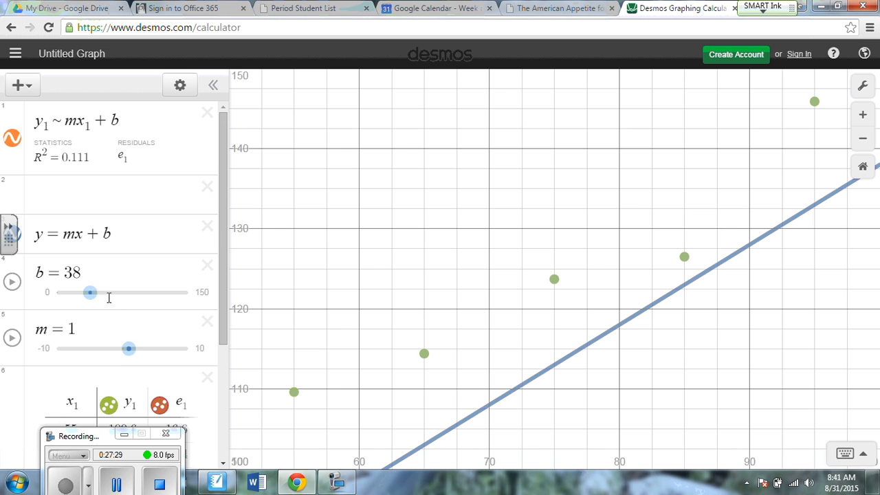
{"action": "left_click_drag", "start_coordinate": [90, 292], "coordinate": [105, 293]}
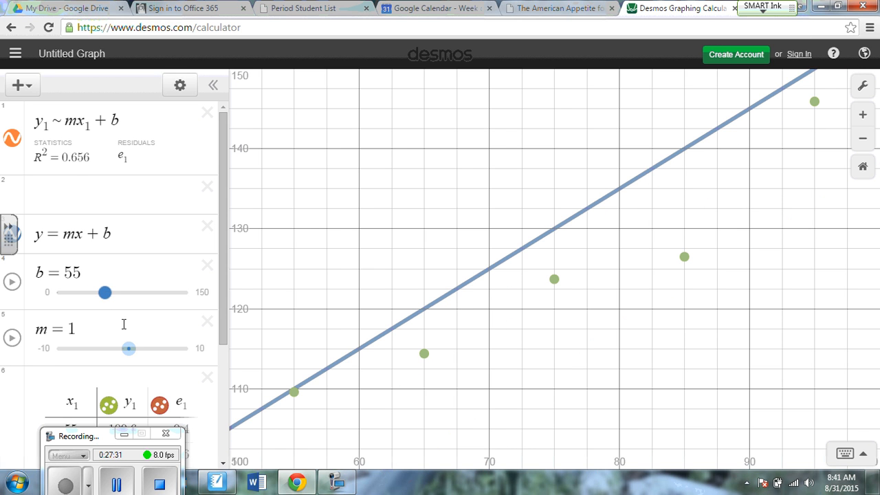
Refit the line to the points by adjusting the sliders to b = 60 and m = 0.8.
{"action": "left_click_drag", "start_coordinate": [128, 348], "coordinate": [131, 349]}
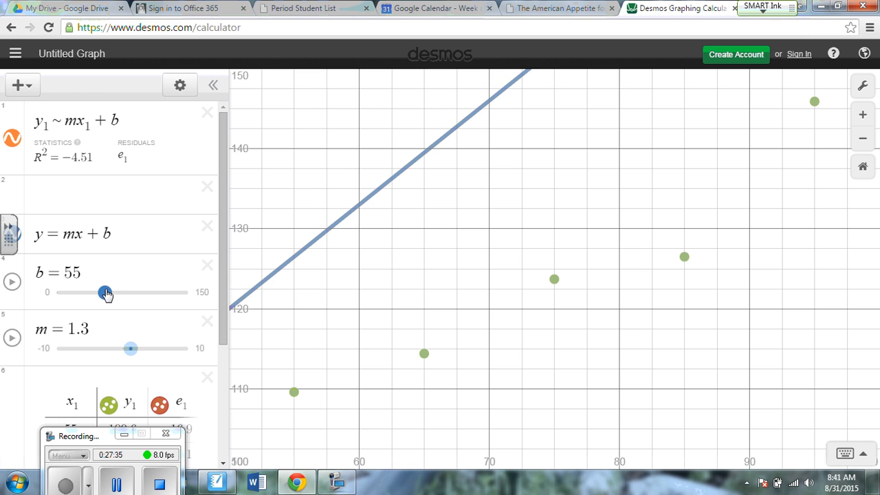
{"action": "left_click_drag", "start_coordinate": [106, 294], "coordinate": [110, 292]}
{"action": "left_click_drag", "start_coordinate": [130, 350], "coordinate": [129, 352]}
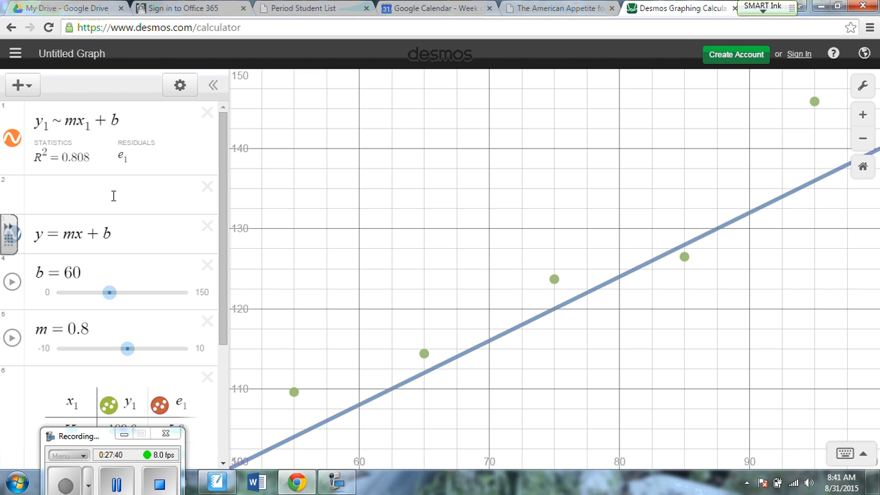
Insert an empty expression line below the regression and zoom the graph out to include the line's y-intercept.
{"action": "left_click", "coordinate": [159, 126]}
{"action": "key", "text": "Return"}
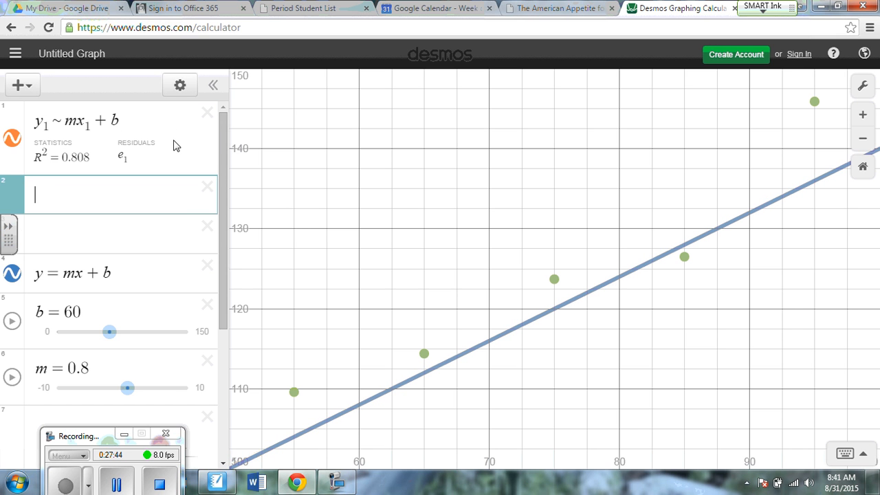
{"action": "scroll", "coordinate": [415, 196], "scroll_direction": "down", "scroll_amount": 5}
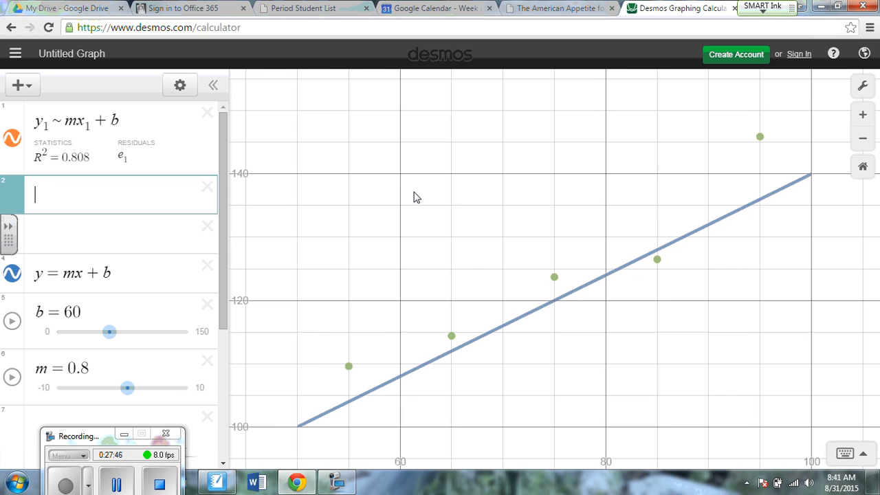
{"action": "scroll", "coordinate": [416, 197], "scroll_direction": "down", "scroll_amount": 5}
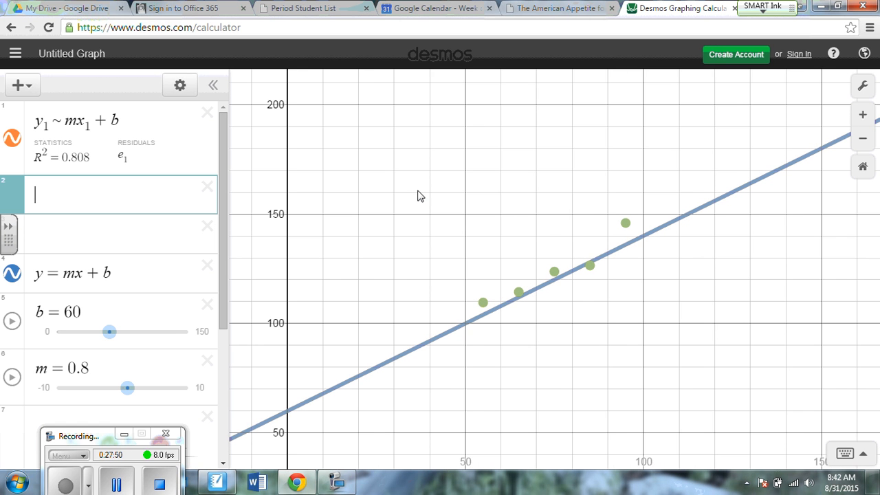
{"action": "scroll", "coordinate": [420, 196], "scroll_direction": "up", "scroll_amount": 1}
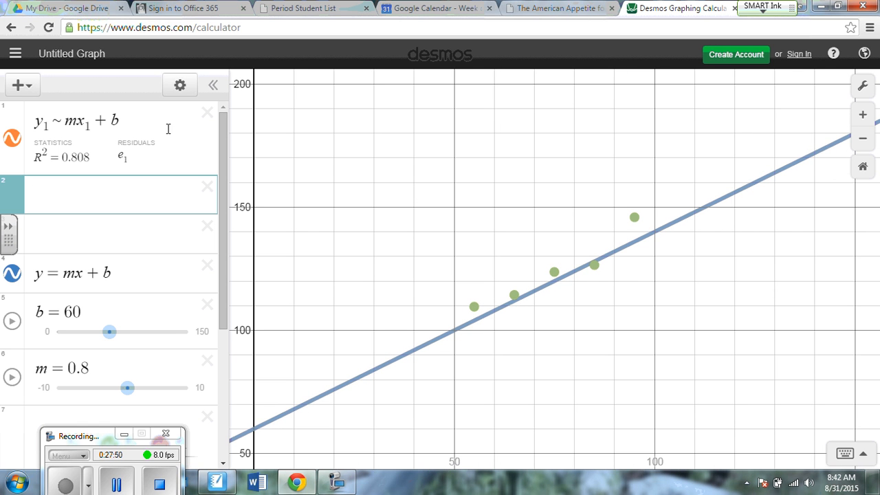
Toggle the visibility of the regression and the line y = mx + b to compare them, leaving both shown.
{"action": "left_click", "coordinate": [95, 127]}
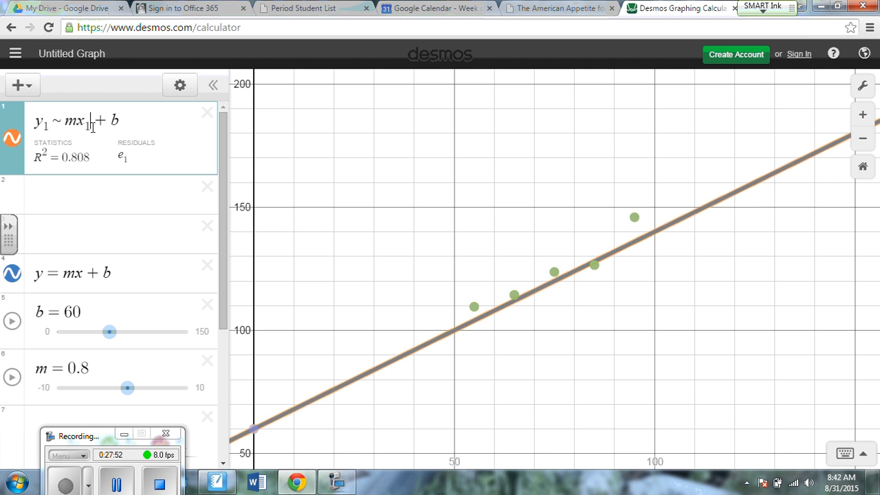
{"action": "left_click", "coordinate": [13, 140]}
{"action": "left_click", "coordinate": [15, 141]}
{"action": "left_click", "coordinate": [13, 274]}
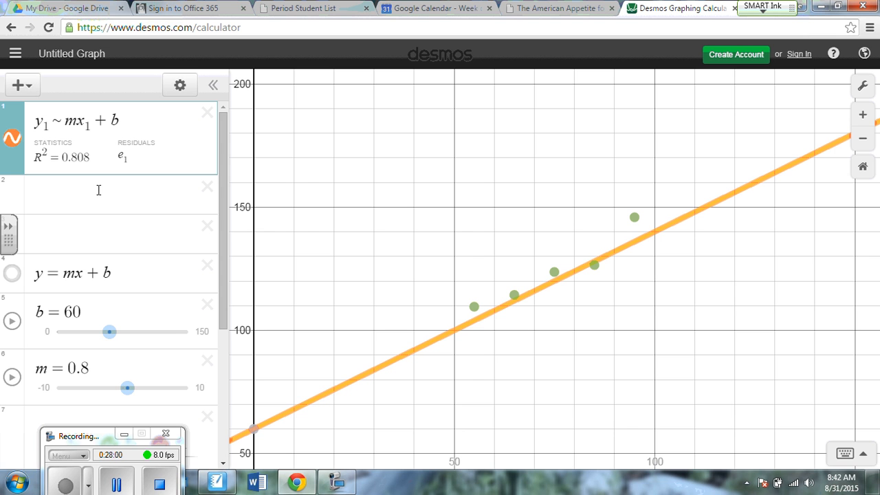
{"action": "left_click", "coordinate": [95, 131]}
{"action": "right_click", "coordinate": [95, 132]}
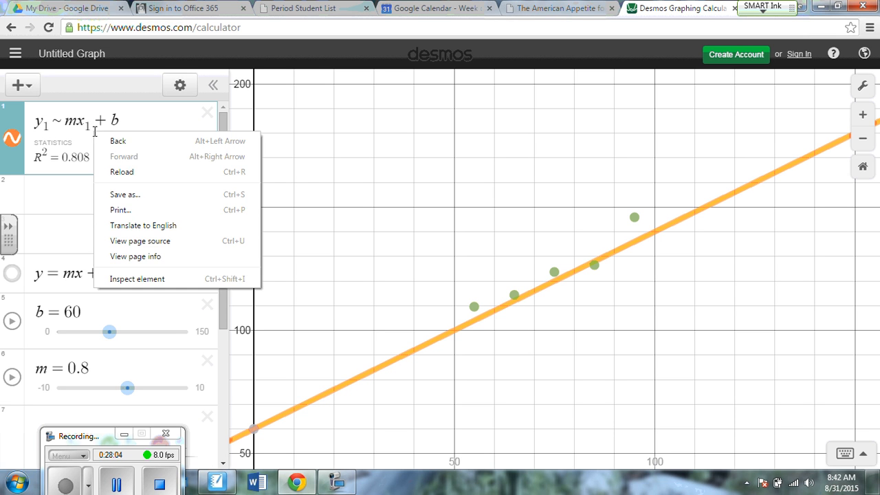
{"action": "left_click", "coordinate": [78, 136]}
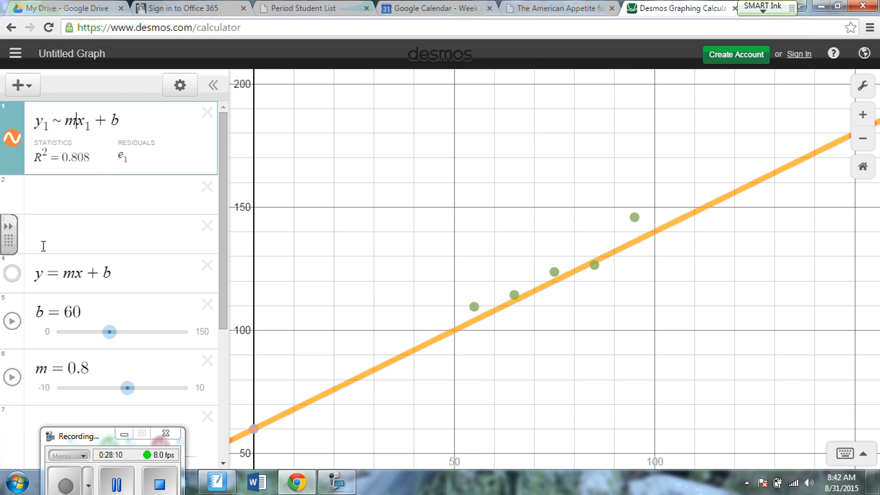
{"action": "left_click", "coordinate": [14, 275]}
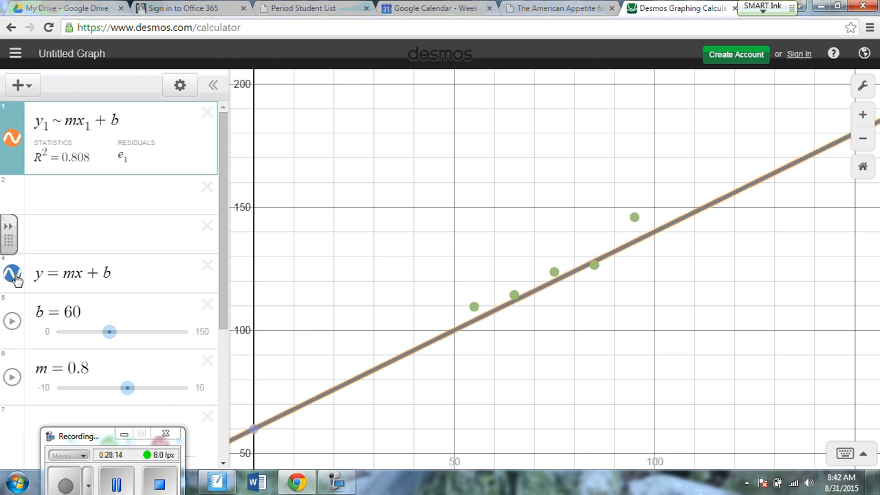
Review the residuals in the data table and inspect the coordinates of a point on the y = mx + b line.
{"action": "scroll", "coordinate": [89, 268], "scroll_direction": "down", "scroll_amount": 1}
{"action": "scroll", "coordinate": [121, 249], "scroll_direction": "down", "scroll_amount": 3}
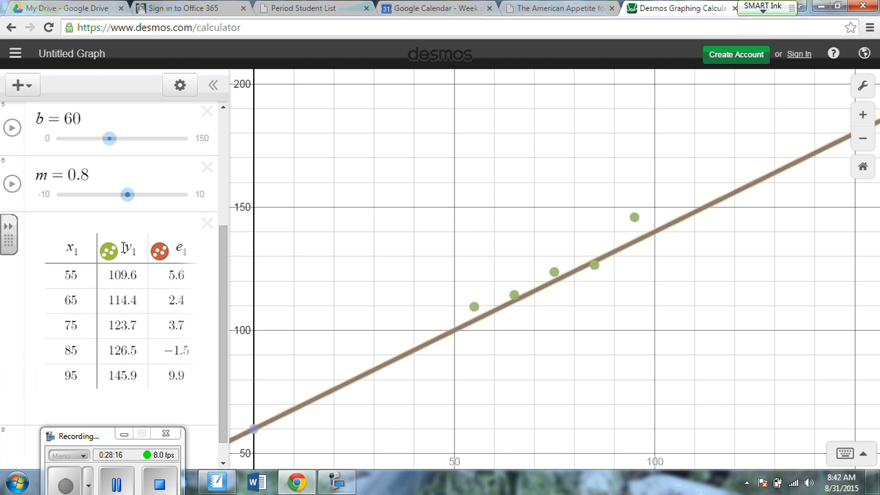
{"action": "scroll", "coordinate": [124, 247], "scroll_direction": "up", "scroll_amount": 3}
{"action": "scroll", "coordinate": [125, 247], "scroll_direction": "up", "scroll_amount": 2}
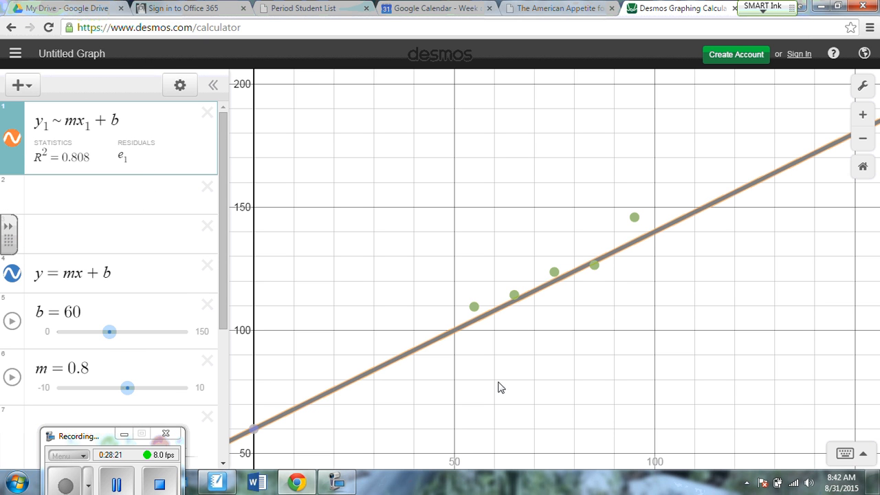
{"action": "left_click", "coordinate": [444, 338]}
{"action": "left_click", "coordinate": [443, 339]}
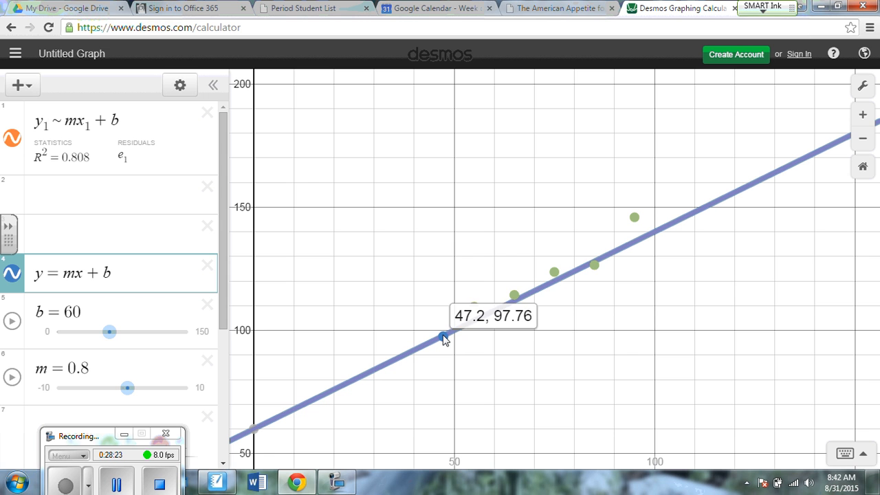
{"action": "right_click", "coordinate": [444, 338]}
{"action": "left_click", "coordinate": [443, 339]}
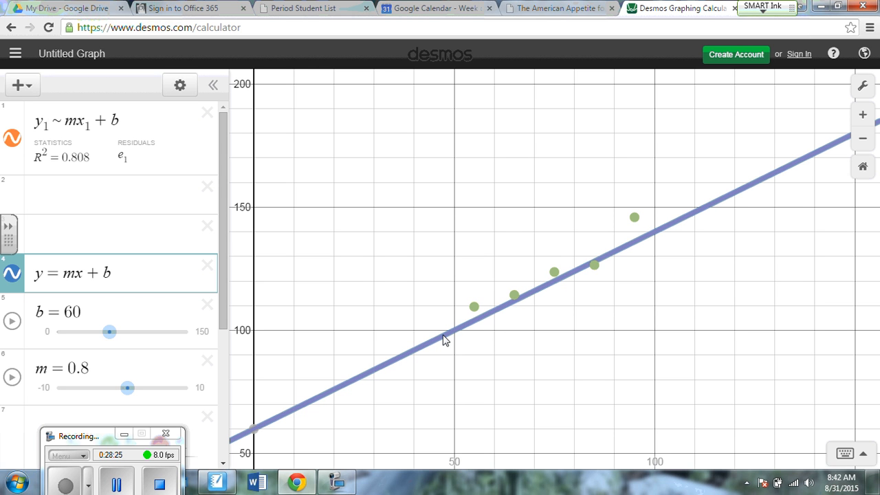
{"action": "left_click", "coordinate": [556, 287]}
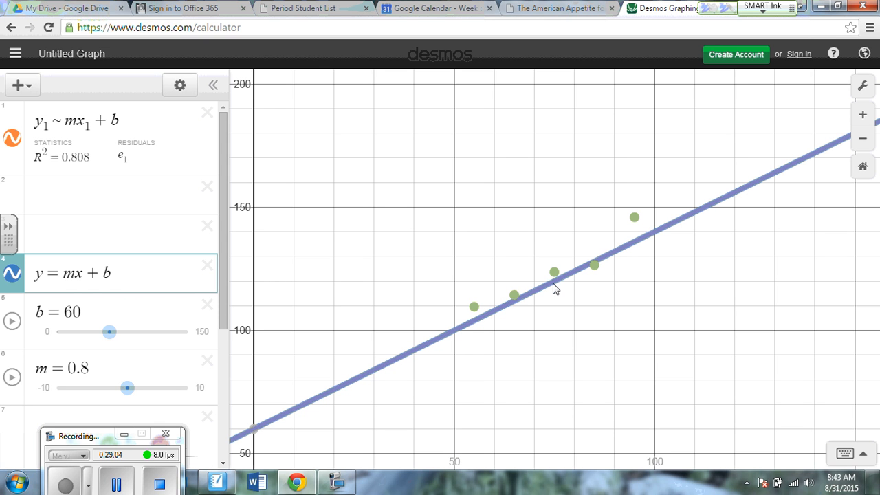
Handwrite y=.8x+60 in blue ink above the line and circle the line's y-intercept in green ink.
{"action": "mouse_move", "coordinate": [428, 134]}
{"action": "left_mouse_down"}
{"action": "mouse_move", "coordinate": [441, 138]}
{"action": "mouse_move", "coordinate": [449, 160]}
{"action": "mouse_move", "coordinate": [498, 137]}
{"action": "mouse_move", "coordinate": [506, 158]}
{"action": "mouse_move", "coordinate": [522, 158]}
{"action": "left_mouse_up"}
{"action": "left_click", "coordinate": [479, 158]}
{"action": "mouse_move", "coordinate": [535, 139]}
{"action": "left_mouse_down"}
{"action": "mouse_move", "coordinate": [535, 155]}
{"action": "mouse_move", "coordinate": [546, 148]}
{"action": "mouse_move", "coordinate": [574, 158]}
{"action": "mouse_move", "coordinate": [576, 134]}
{"action": "left_mouse_up"}
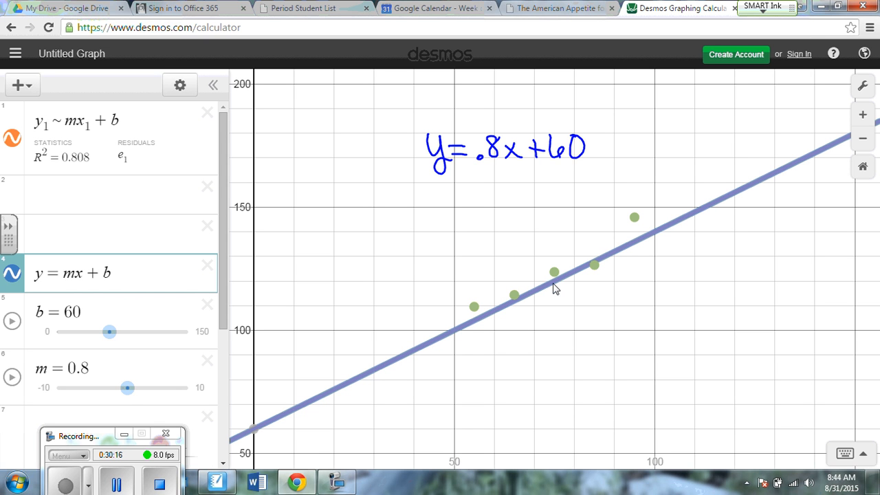
{"action": "mouse_move", "coordinate": [246, 415]}
{"action": "left_mouse_down"}
{"action": "mouse_move", "coordinate": [239, 431]}
{"action": "mouse_move", "coordinate": [267, 417]}
{"action": "mouse_move", "coordinate": [239, 422]}
{"action": "left_mouse_up"}
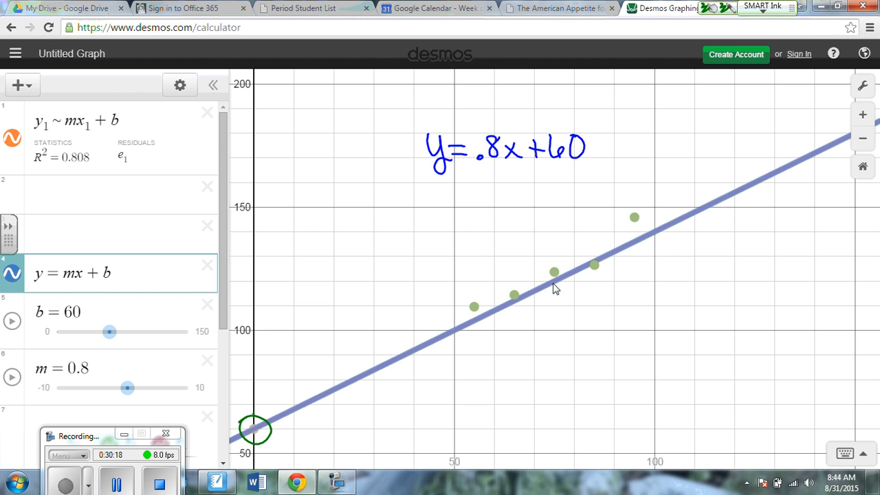